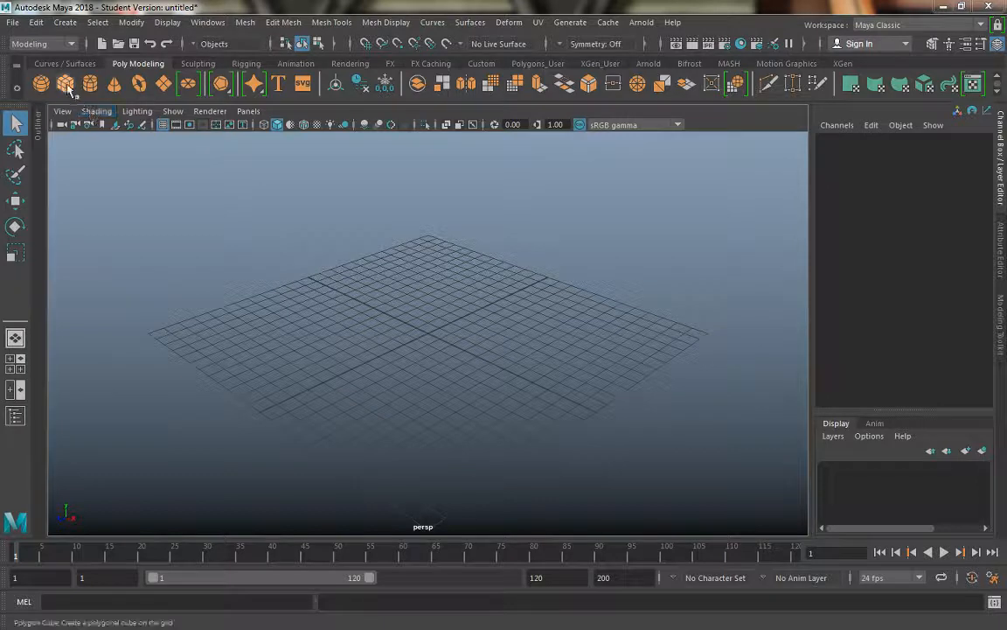
Create a default polygon cube at the grid origin and leave it selected
click(67, 86)
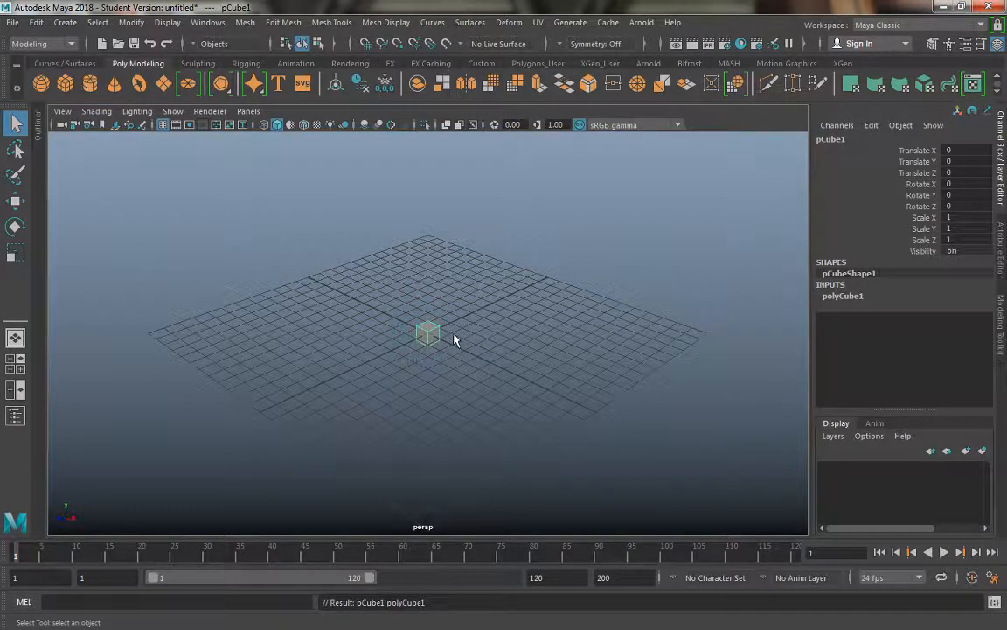
key(f)
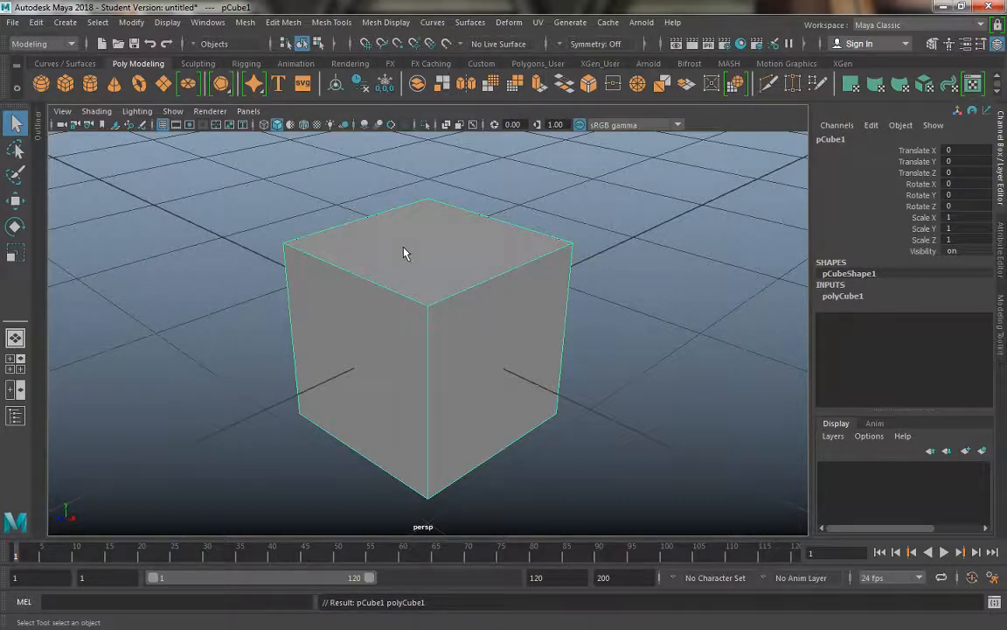
right_click(404, 212)
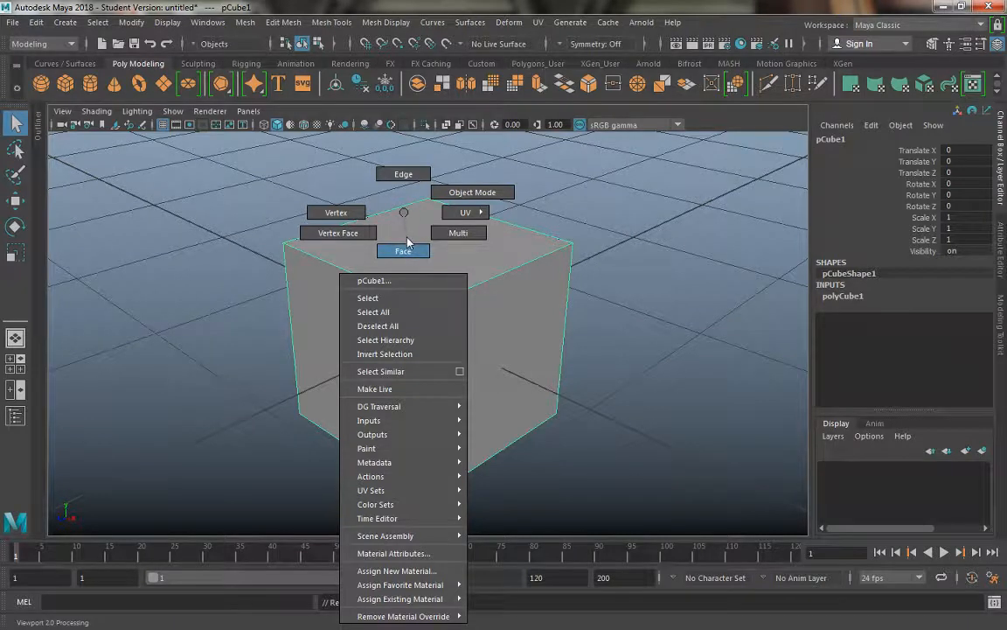
right_drag(408, 249, 406, 210)
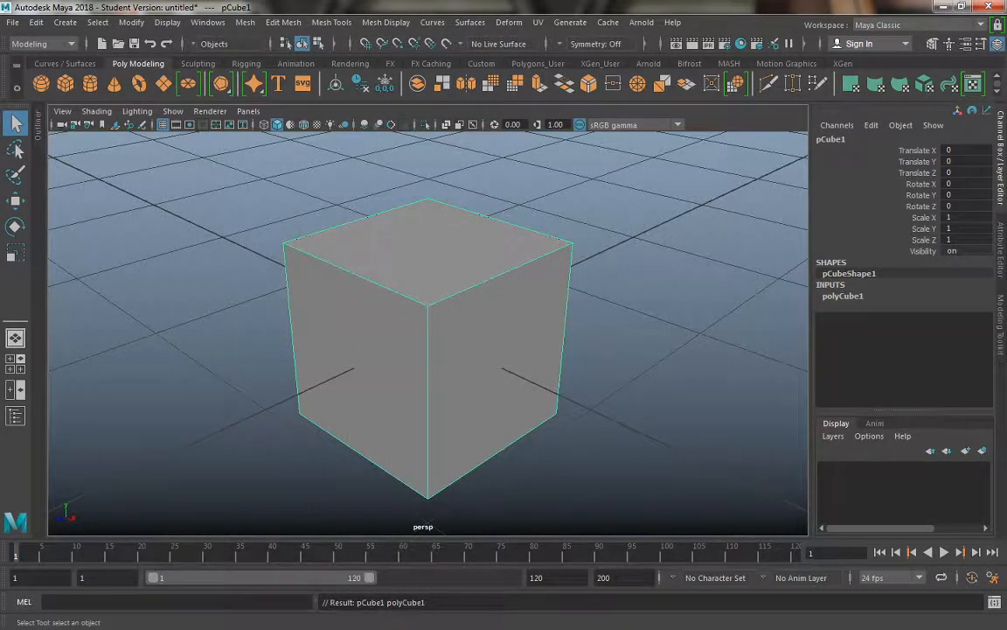
click(191, 237)
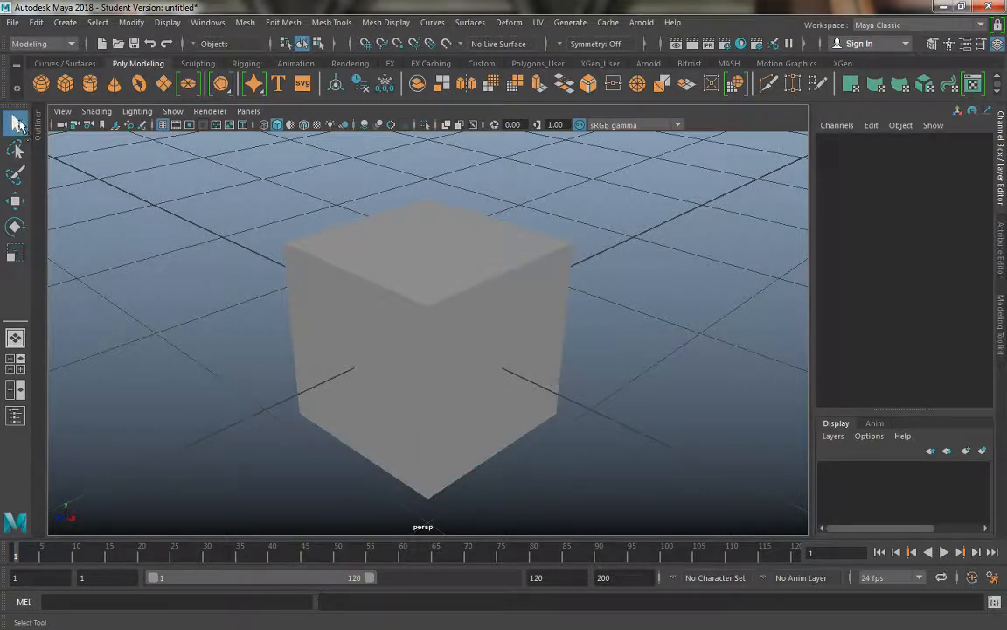
click(404, 308)
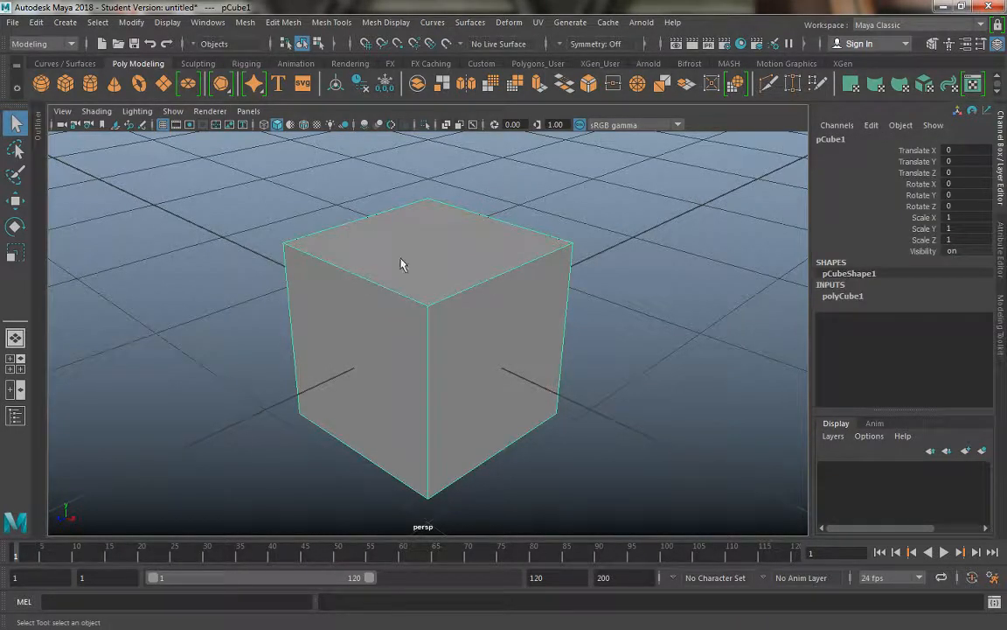
Switch the cube to face selection and select its top and side faces one at a time
right_drag(401, 211, 407, 254)
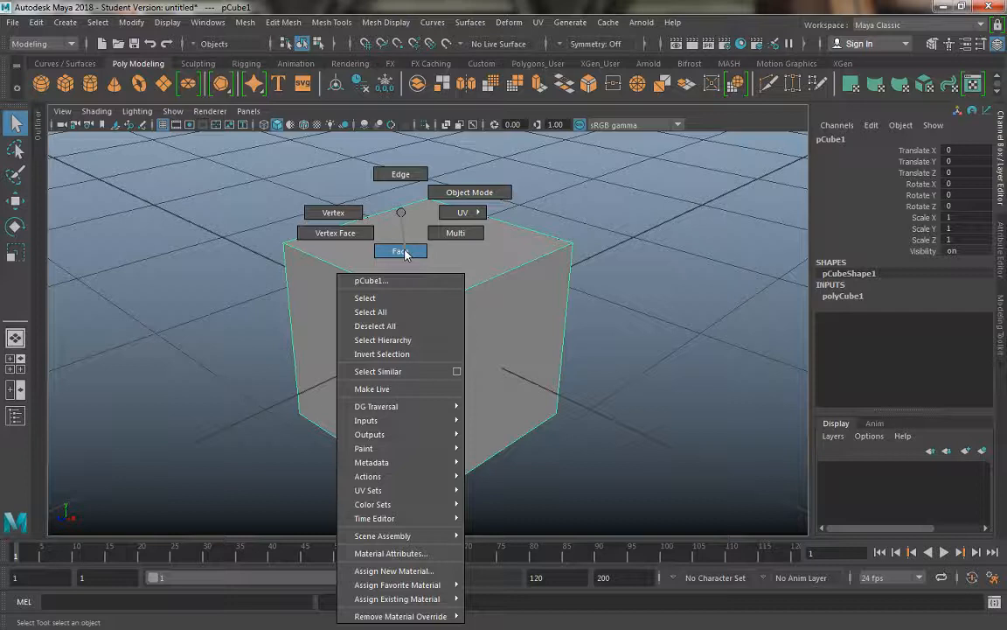
right_drag(406, 253, 401, 252)
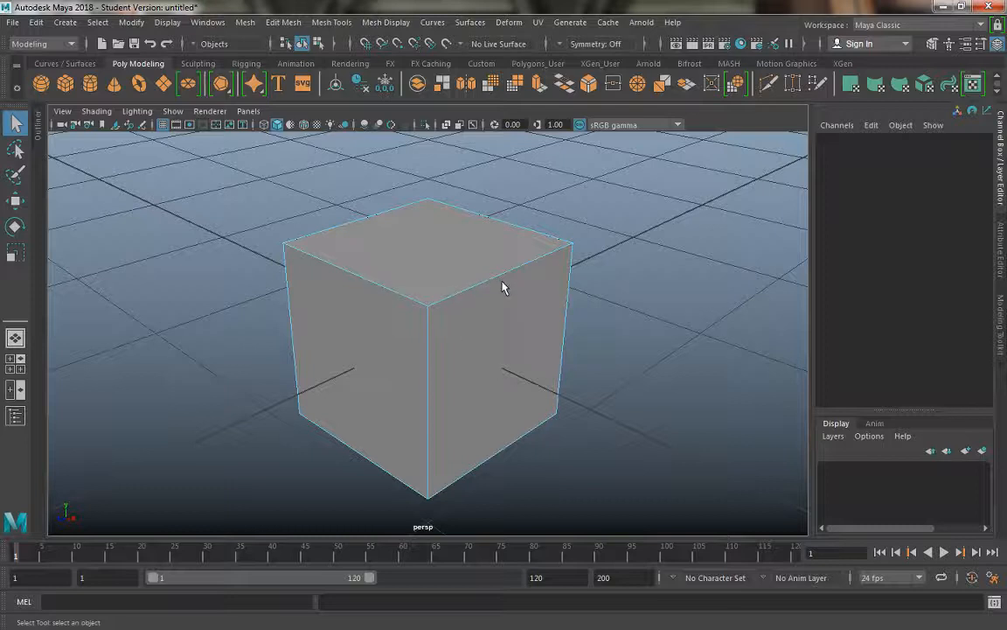
click(498, 329)
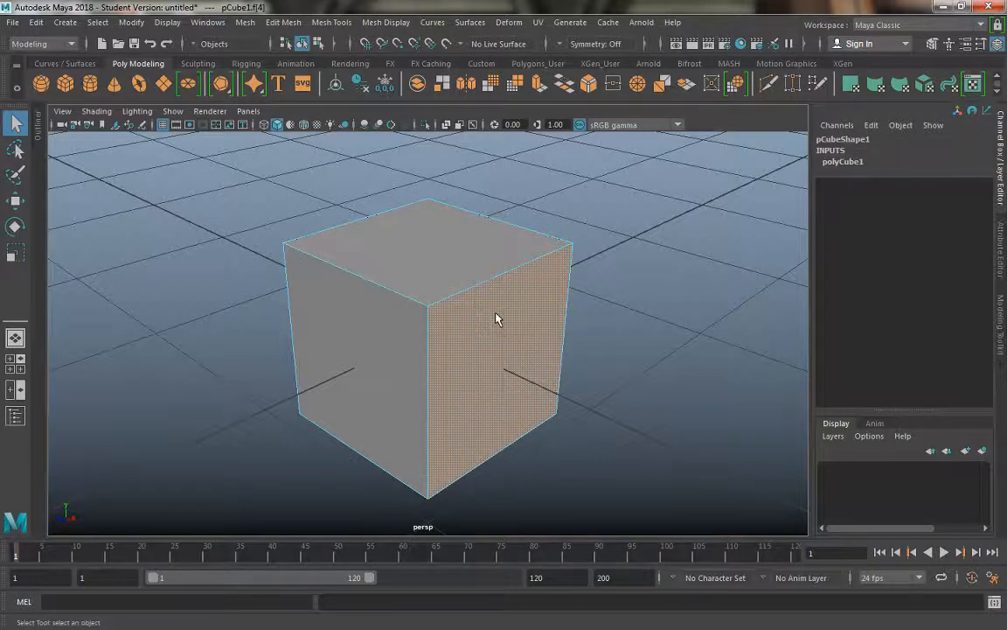
click(426, 266)
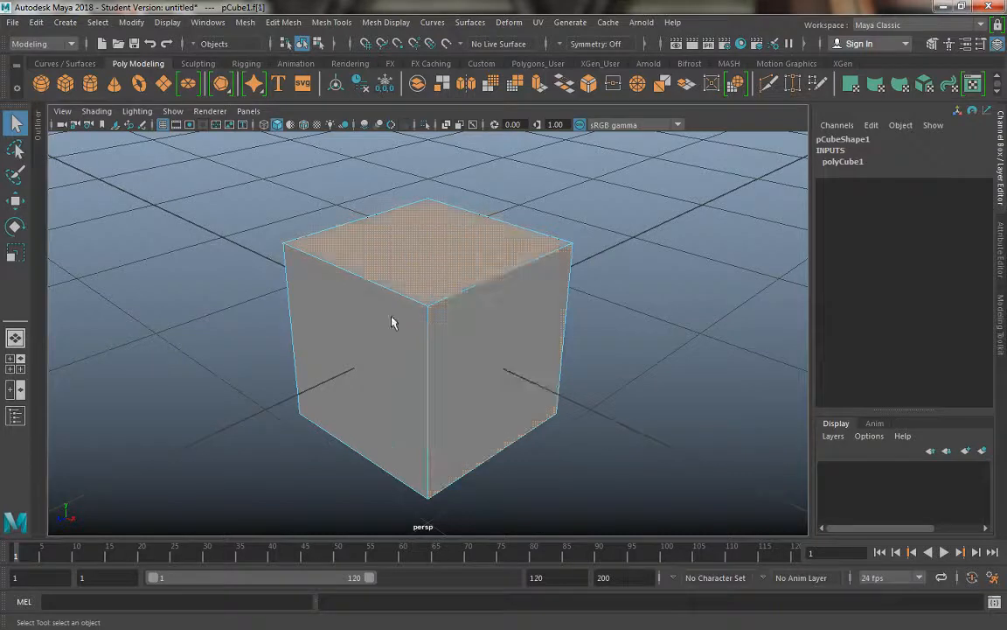
click(332, 314)
shift+click(488, 359)
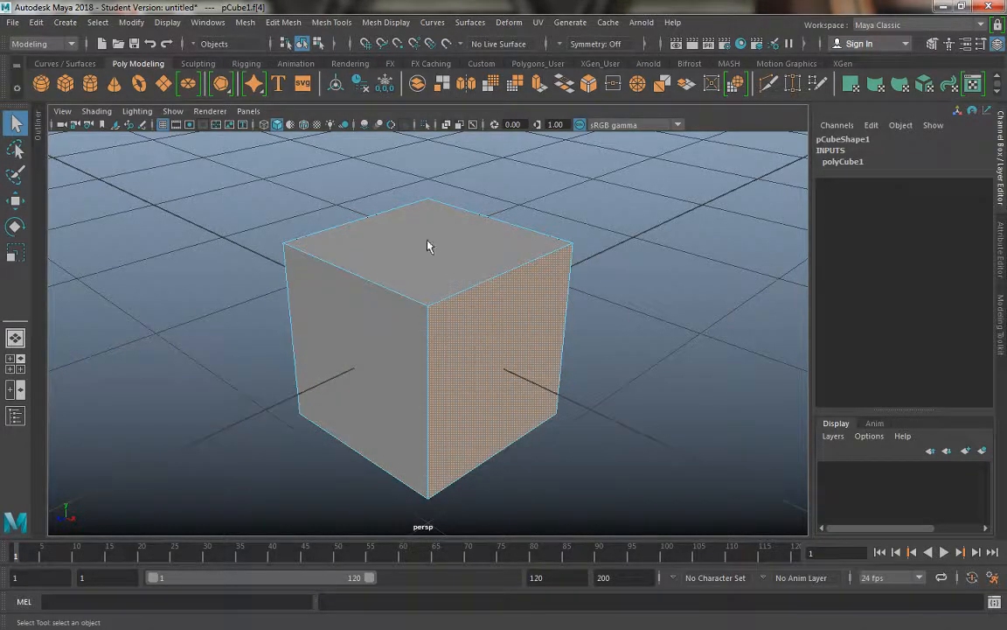
click(420, 249)
click(371, 326)
click(479, 354)
click(451, 277)
Select all four side faces of the cube together, leaving out the top and bottom faces
alt+drag(437, 295, 471, 291)
click(520, 342)
alt+drag(519, 342, 311, 338)
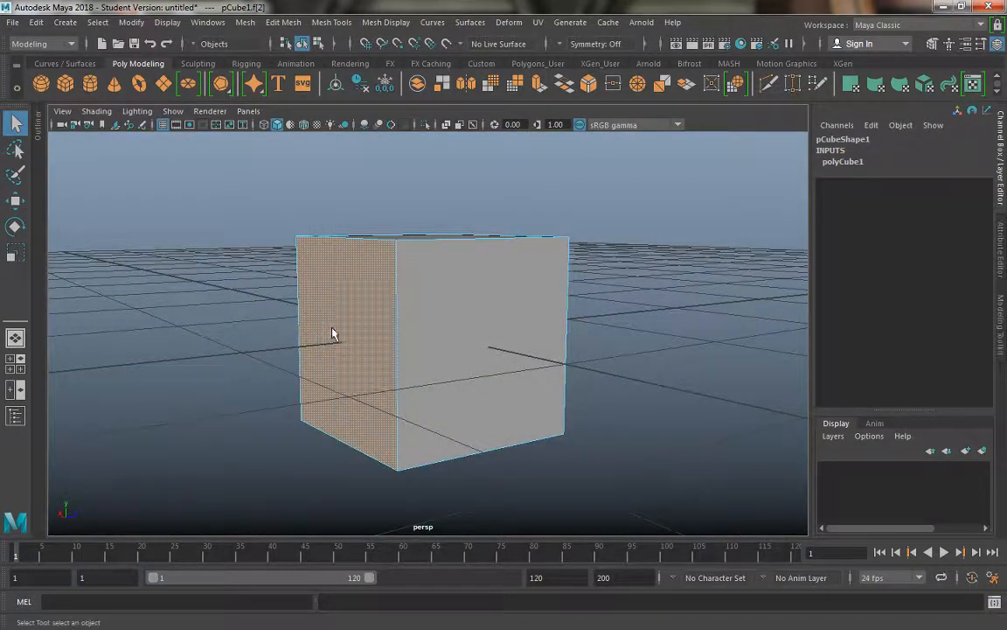
shift+click(454, 336)
alt+drag(456, 333, 332, 338)
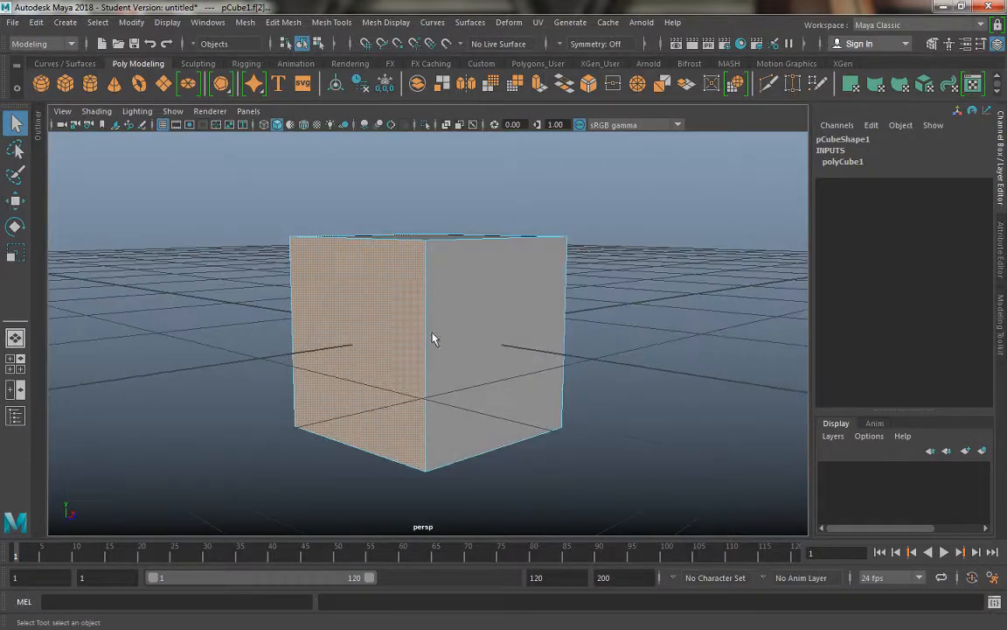
shift+click(522, 342)
alt+drag(523, 342, 332, 343)
shift+click(486, 342)
alt+drag(487, 343, 556, 347)
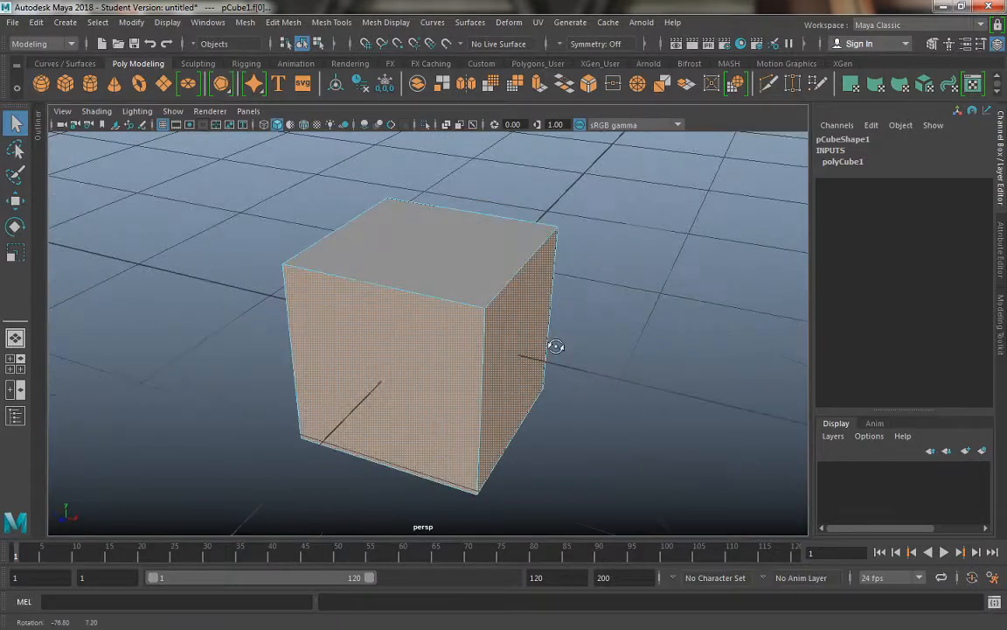
Switch the cube to edge selection and select the edges around one side face
mouse_move(420, 213)
right_down()
mouse_move(411, 218)
mouse_move(420, 216)
mouse_move(424, 249)
mouse_move(411, 222)
mouse_move(423, 213)
right_up()
alt+drag(364, 364, 418, 344)
right_drag(414, 213, 412, 186)
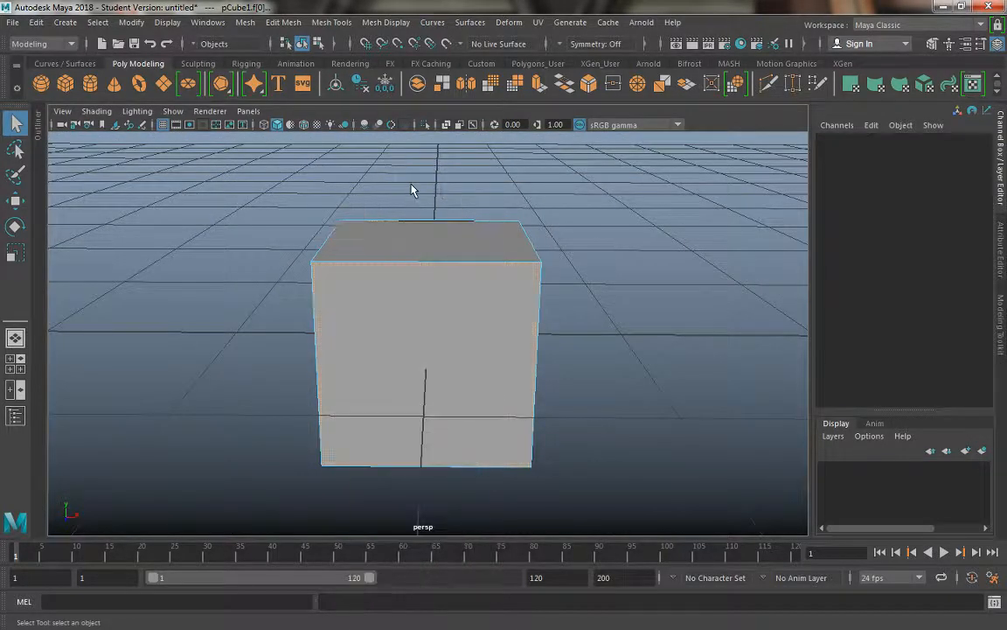
click(411, 267)
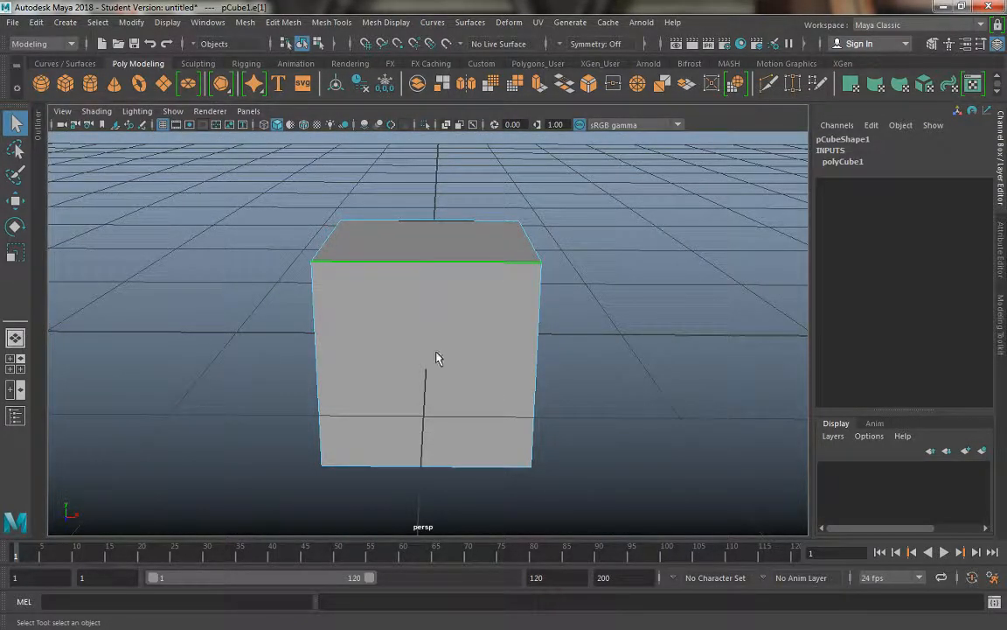
right_drag(438, 355, 451, 179)
click(340, 330)
alt+drag(390, 394, 539, 276)
shift+click(400, 423)
shift+click(511, 359)
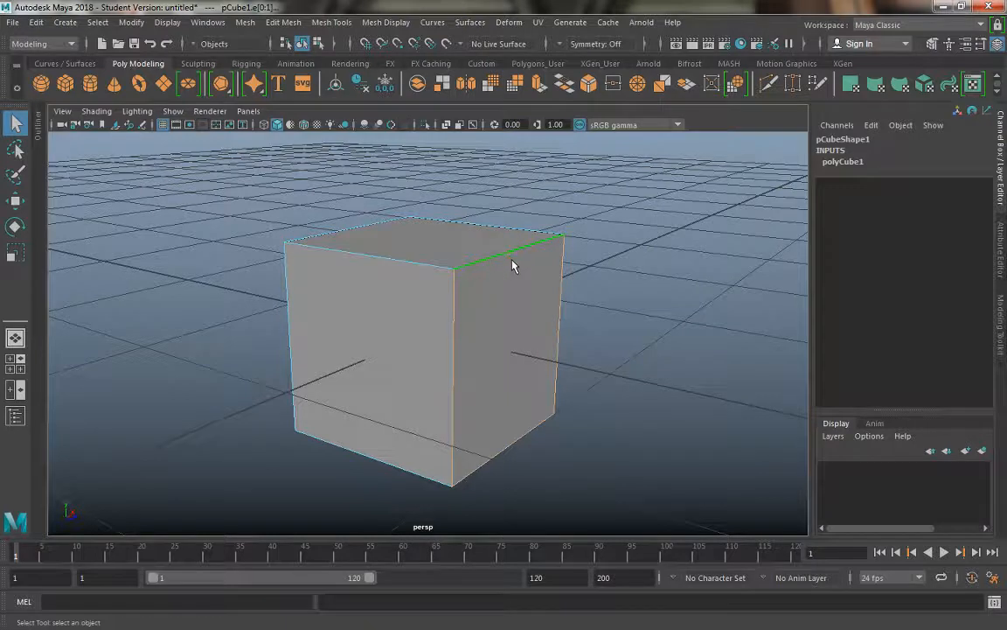
Switch the cube to vertex selection and select the four corner vertices of one side face
right_drag(494, 337, 452, 217)
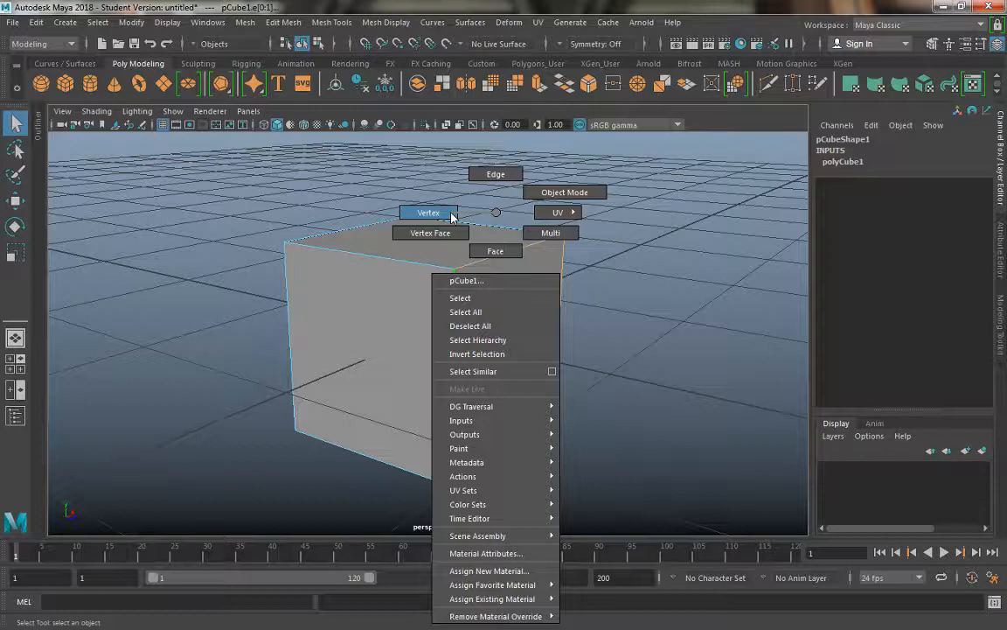
right_drag(452, 216, 452, 217)
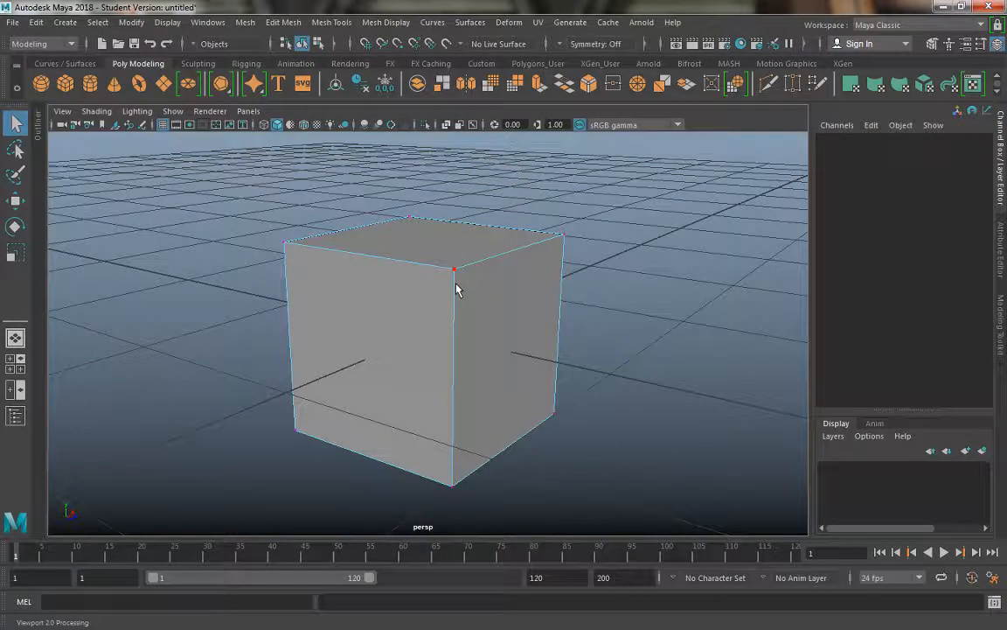
click(455, 282)
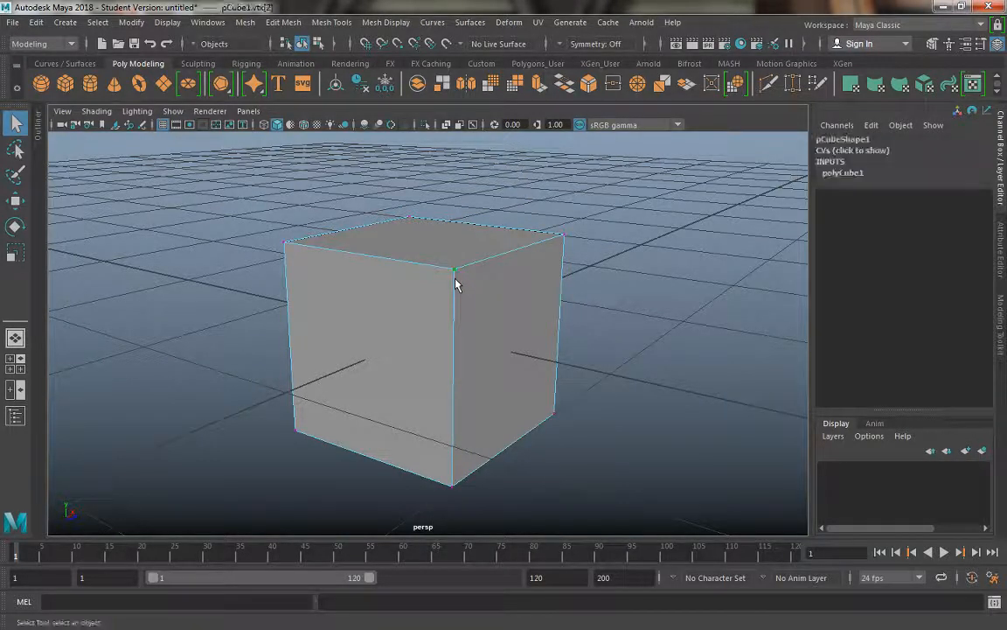
shift+click(551, 253)
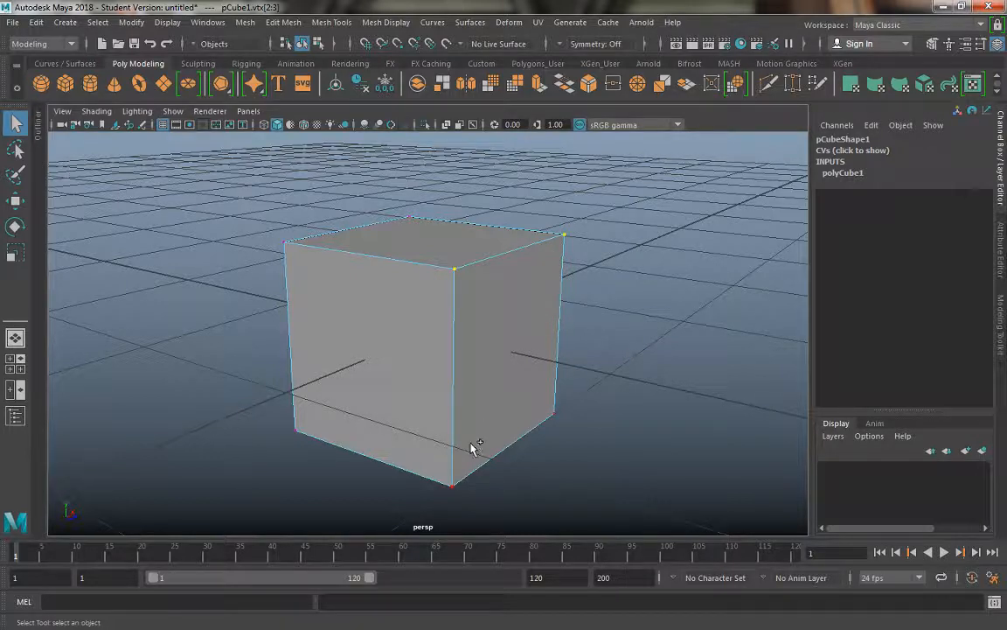
shift+click(553, 411)
alt+drag(526, 453, 404, 312)
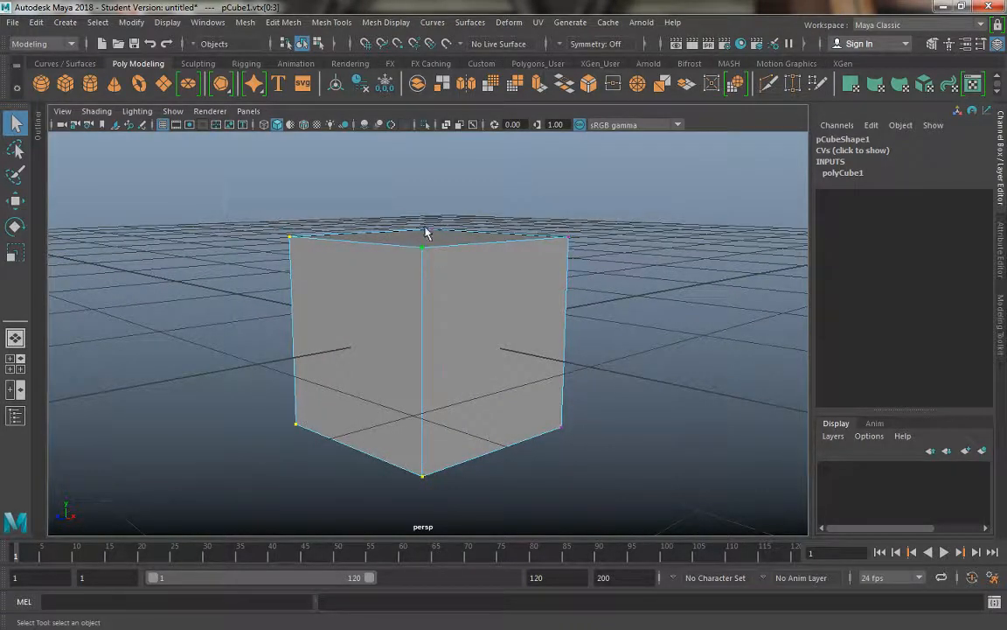
alt+drag(287, 275, 430, 292)
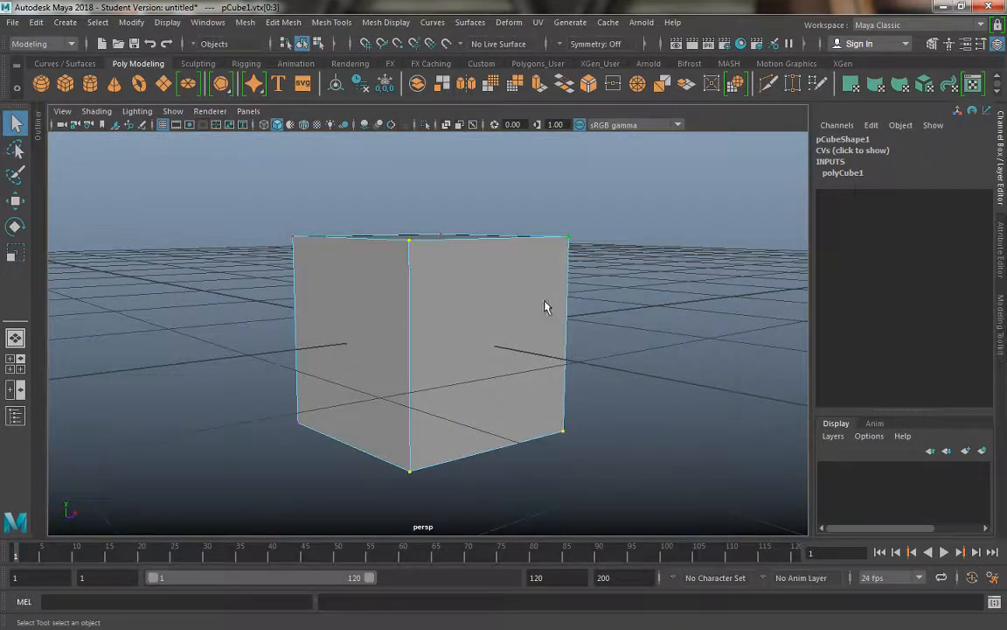
Select all of the cube's faces except one side face in face selection mode and delete them
right_drag(487, 214, 486, 249)
click(361, 354)
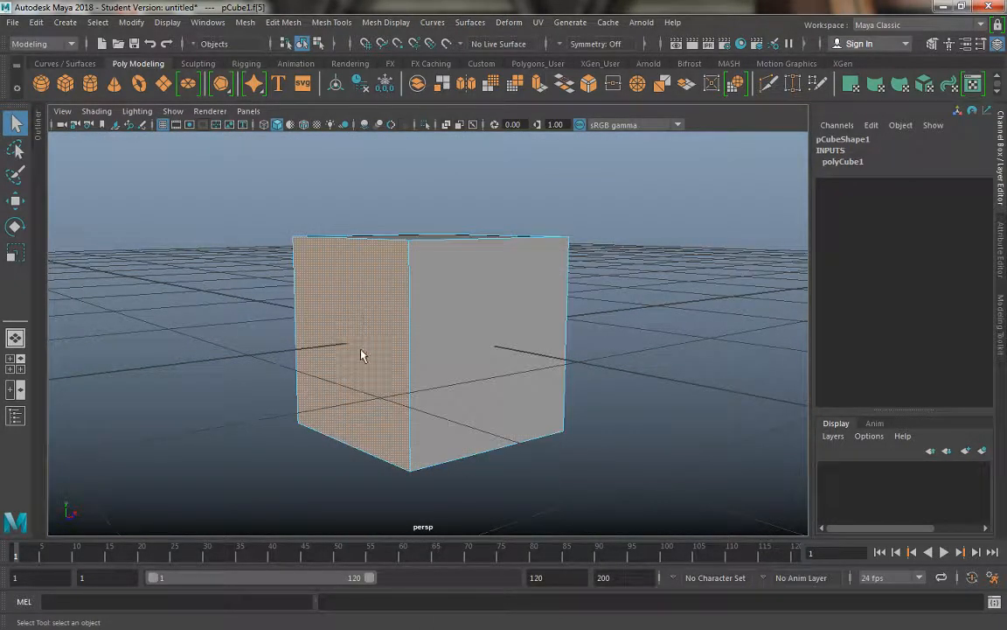
alt+drag(361, 354, 422, 316)
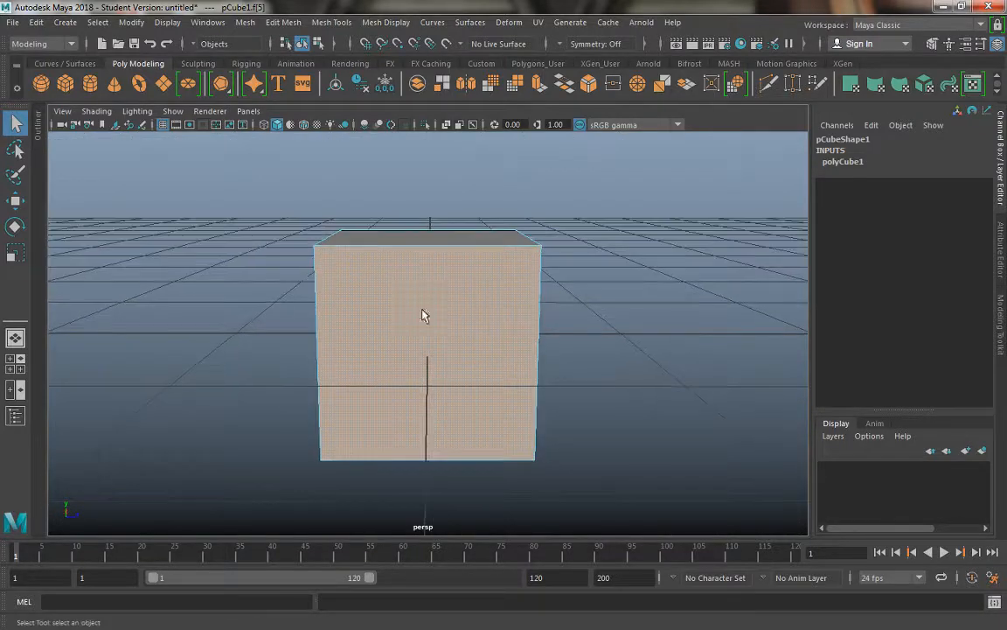
drag(281, 202, 431, 584)
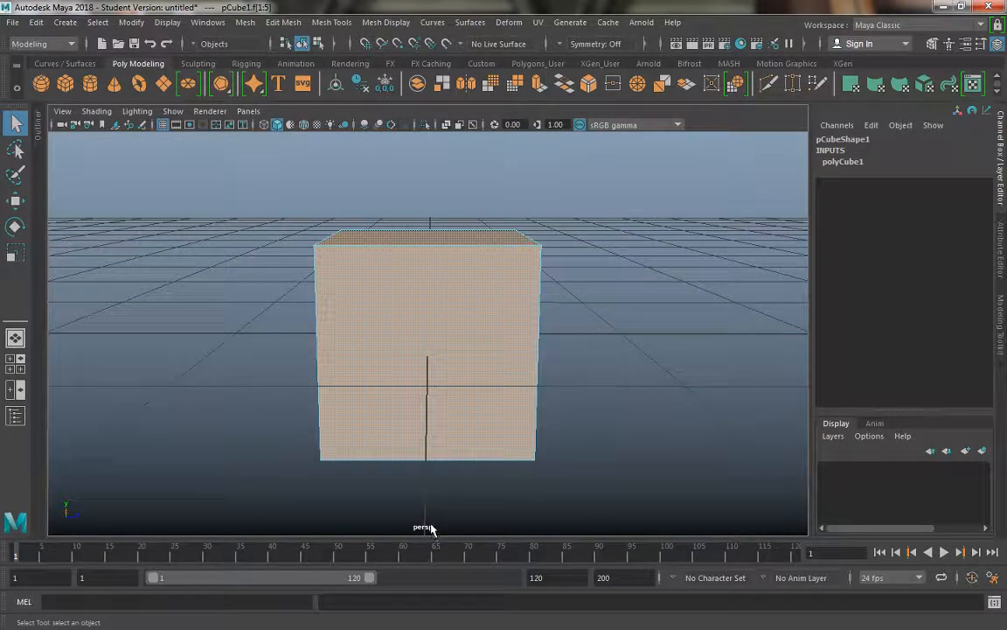
right_drag(361, 261, 288, 190)
drag(271, 242, 450, 513)
key(Delete)
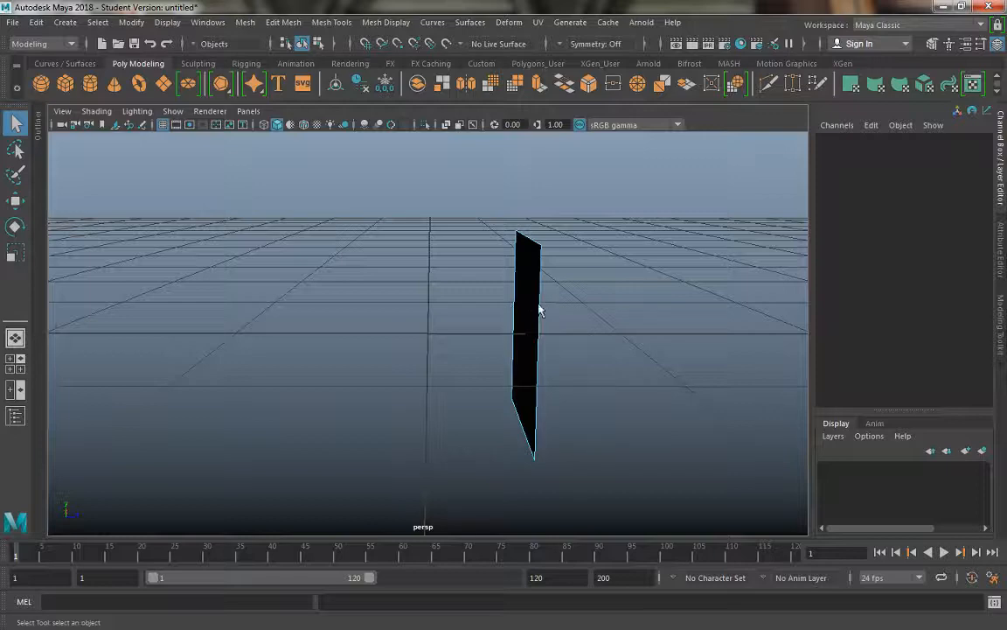
Examine the front and back of the cube's one remaining face from several angles
alt+drag(418, 324, 445, 259)
right_drag(452, 212, 450, 255)
click(477, 265)
alt+drag(409, 334, 375, 252)
click(420, 330)
alt+drag(420, 330, 321, 325)
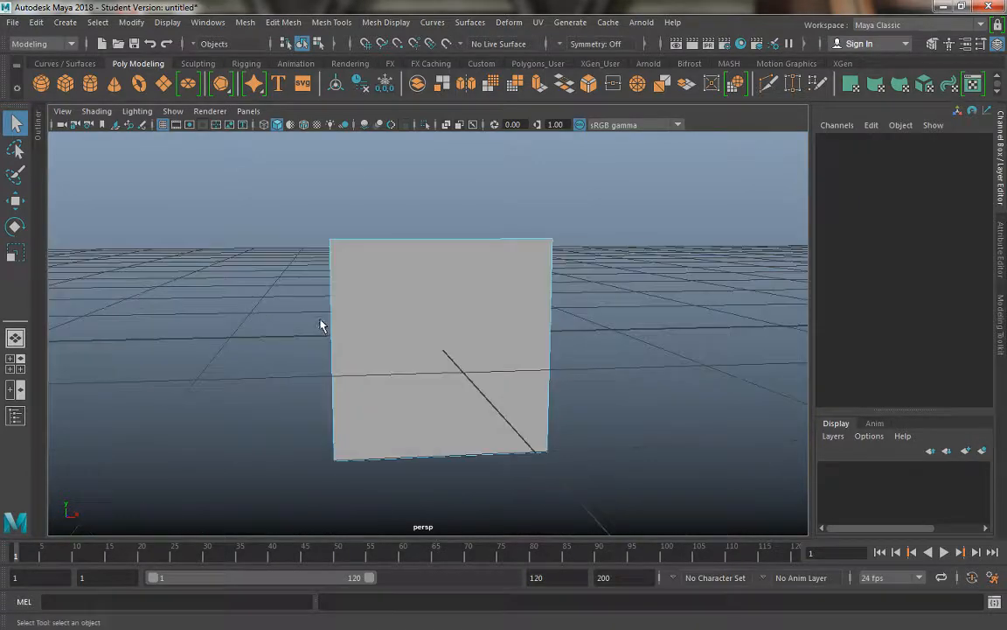
alt+drag(396, 328, 333, 317)
right_click(344, 286)
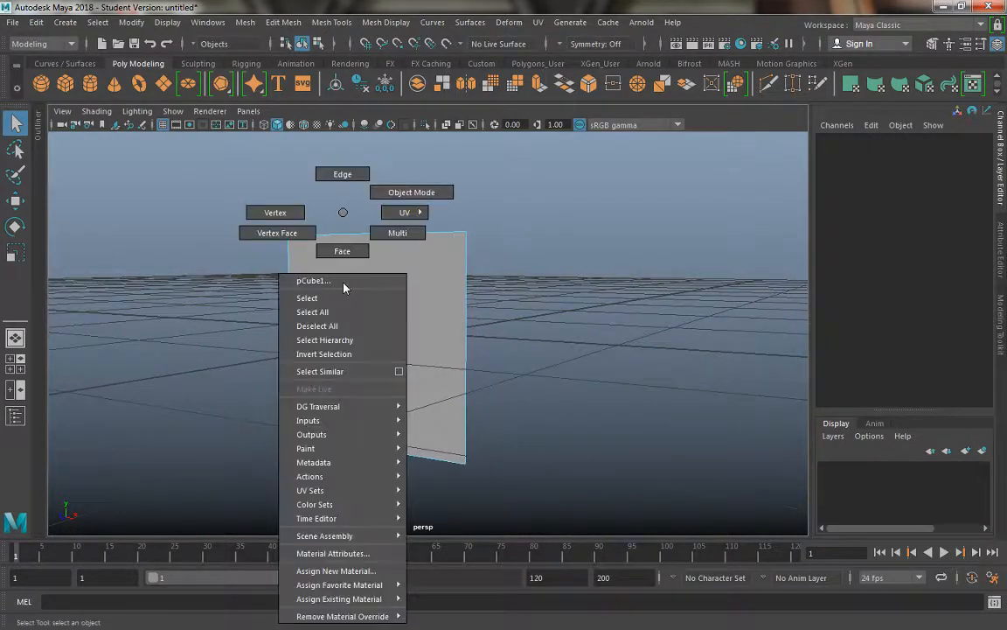
right_drag(344, 283, 338, 215)
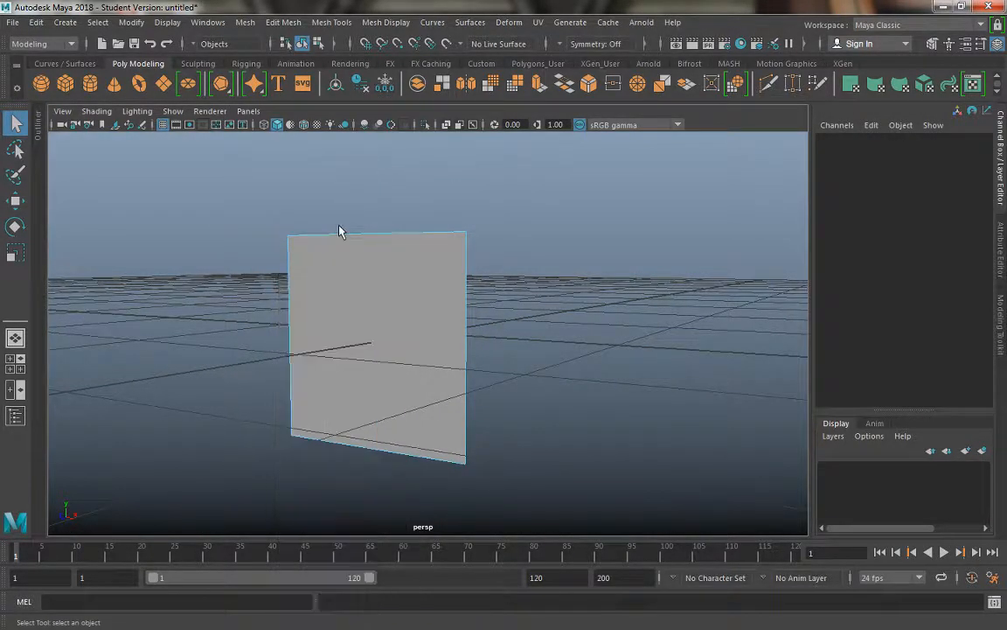
alt+drag(388, 322, 211, 295)
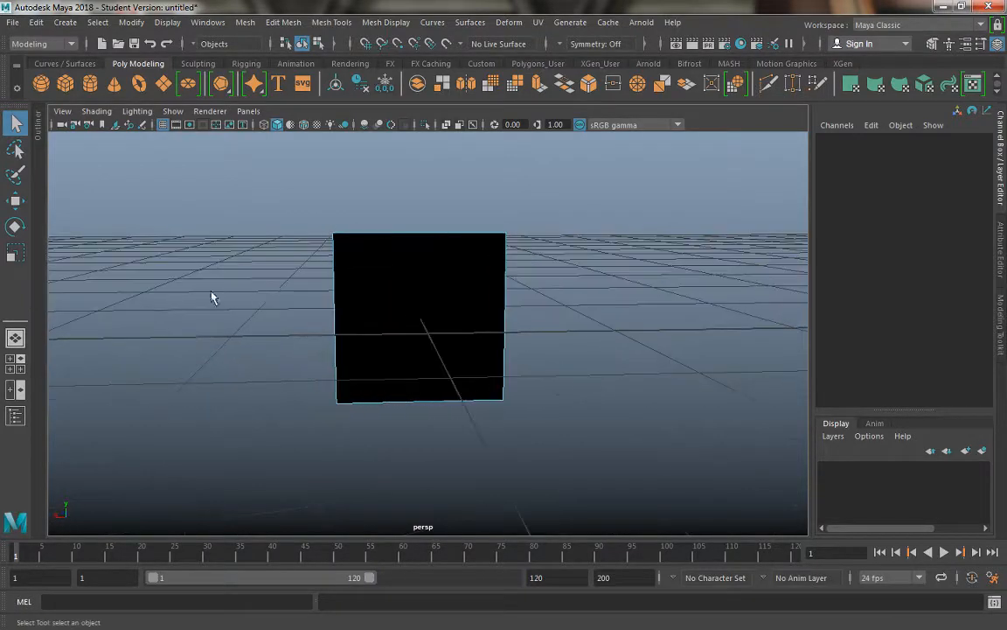
alt+drag(397, 261, 448, 324)
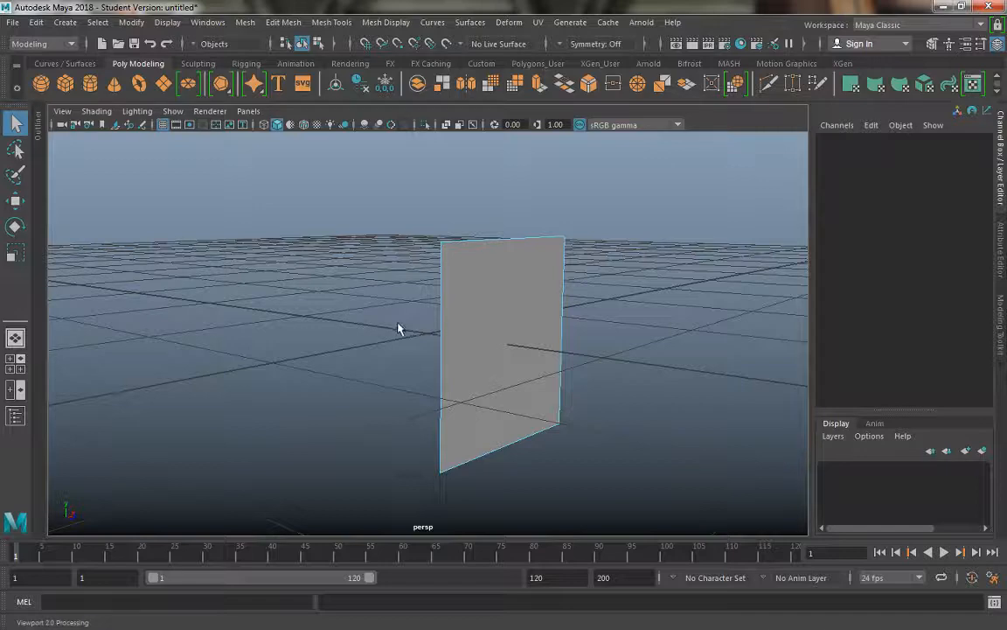
alt+drag(400, 330, 335, 319)
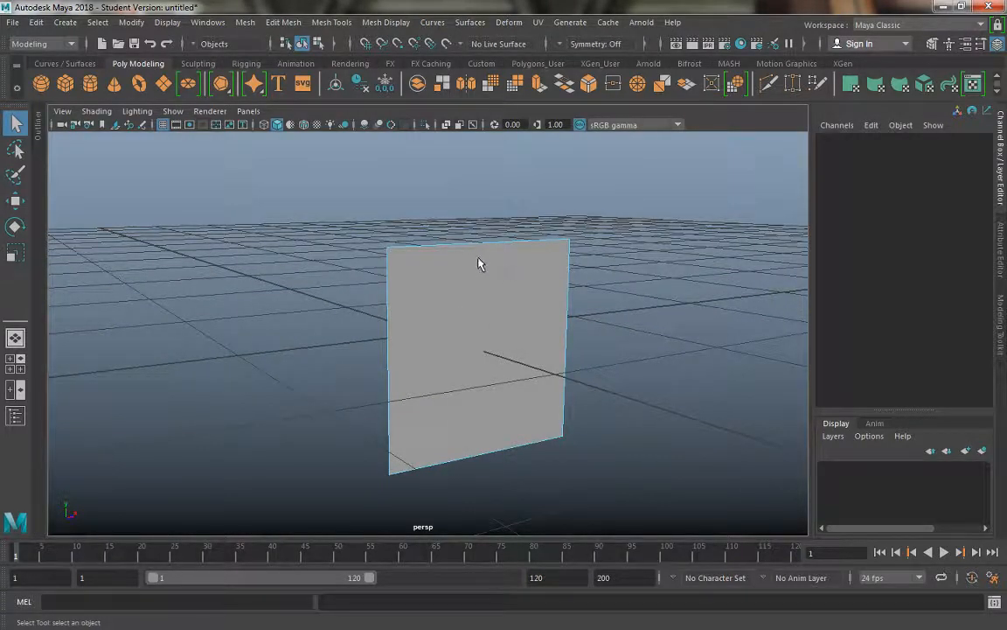
alt+drag(457, 295, 286, 338)
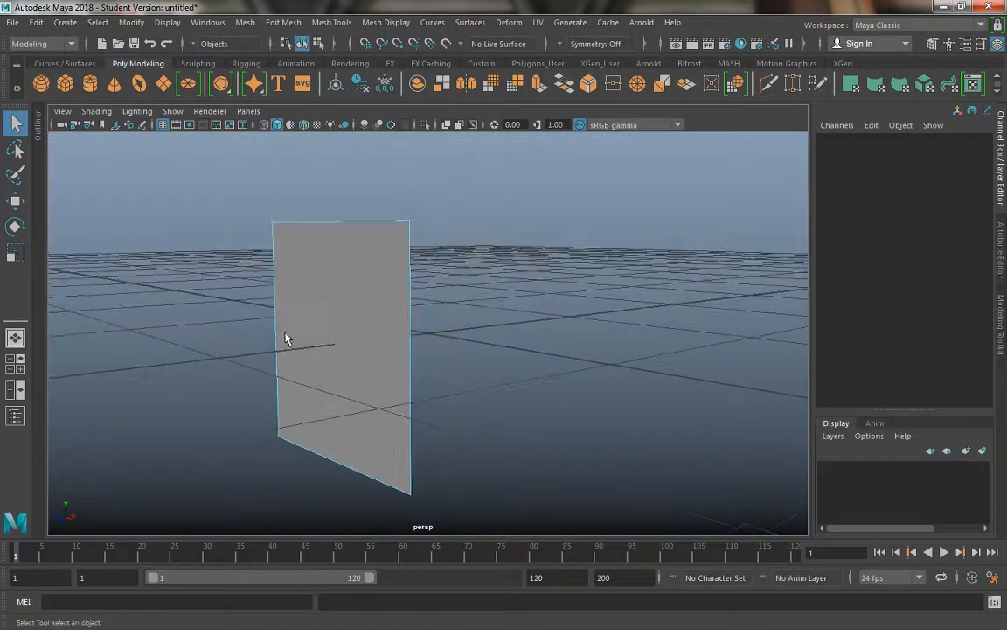
Switch to face selection and select the one remaining side face
right_click(341, 252)
click(341, 252)
click(341, 271)
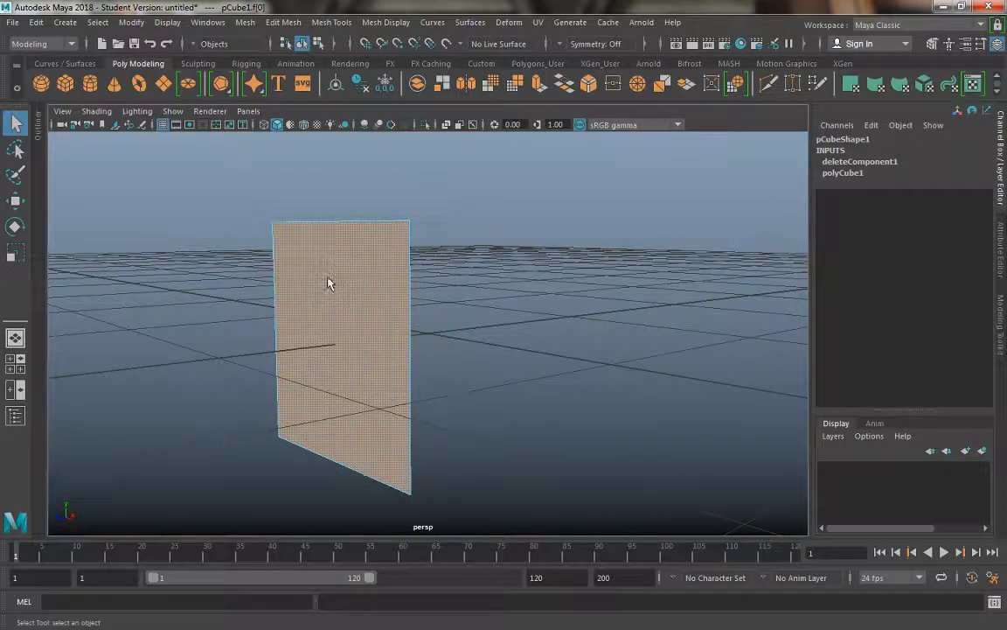
Look at both sides of the selected face, return to object selection and deselect everything
alt+drag(315, 287, 567, 294)
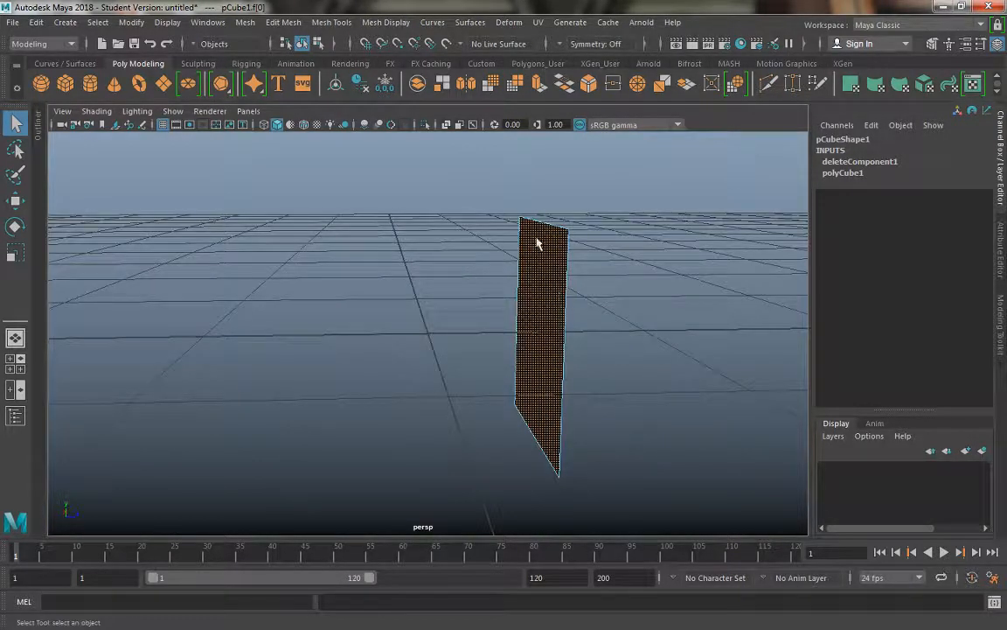
alt+drag(547, 398, 350, 312)
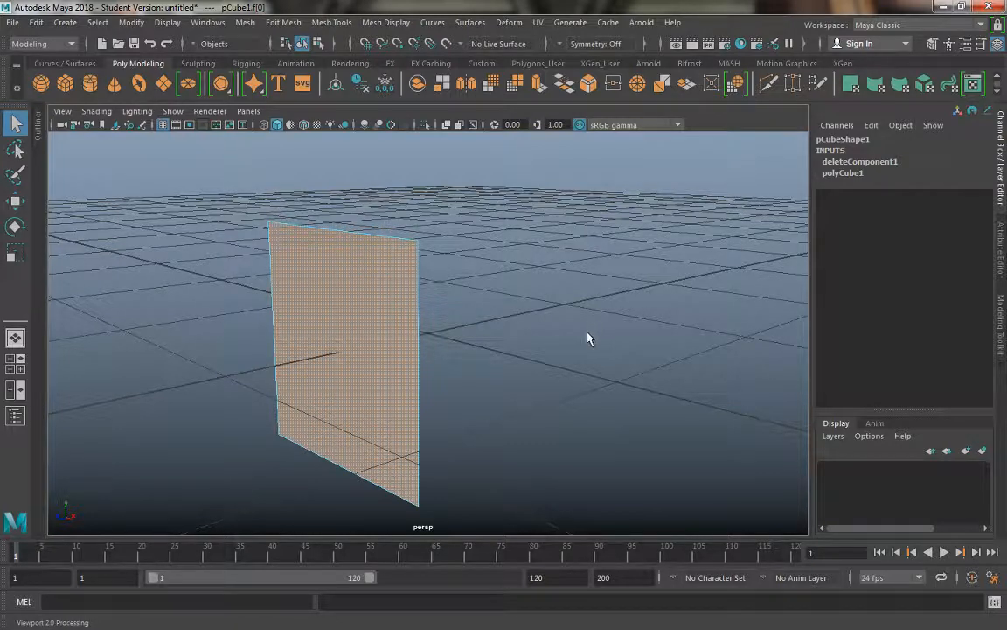
alt+drag(368, 348, 385, 323)
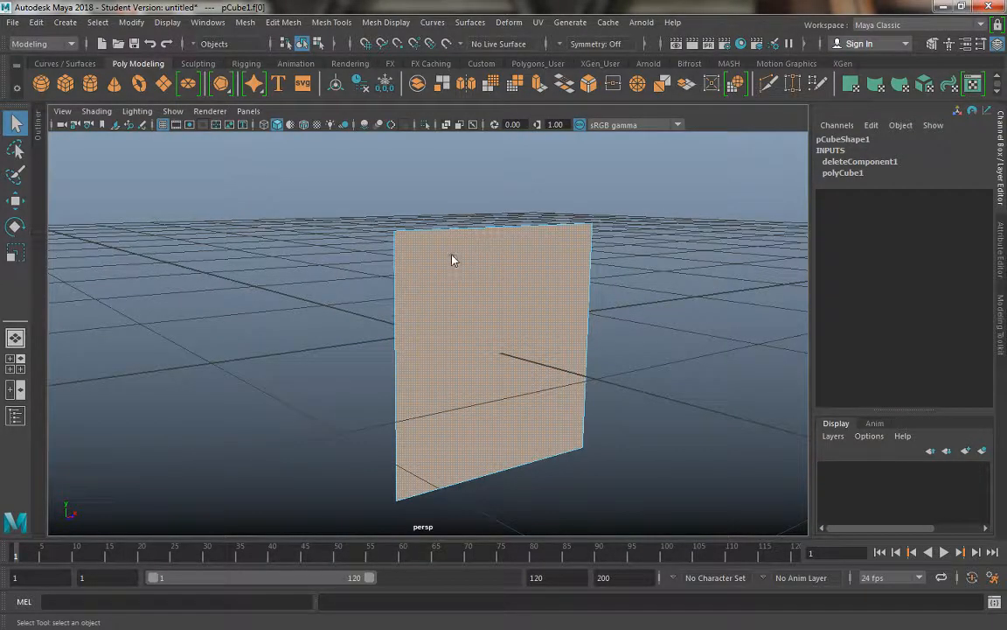
right_drag(454, 259, 517, 187)
click(314, 284)
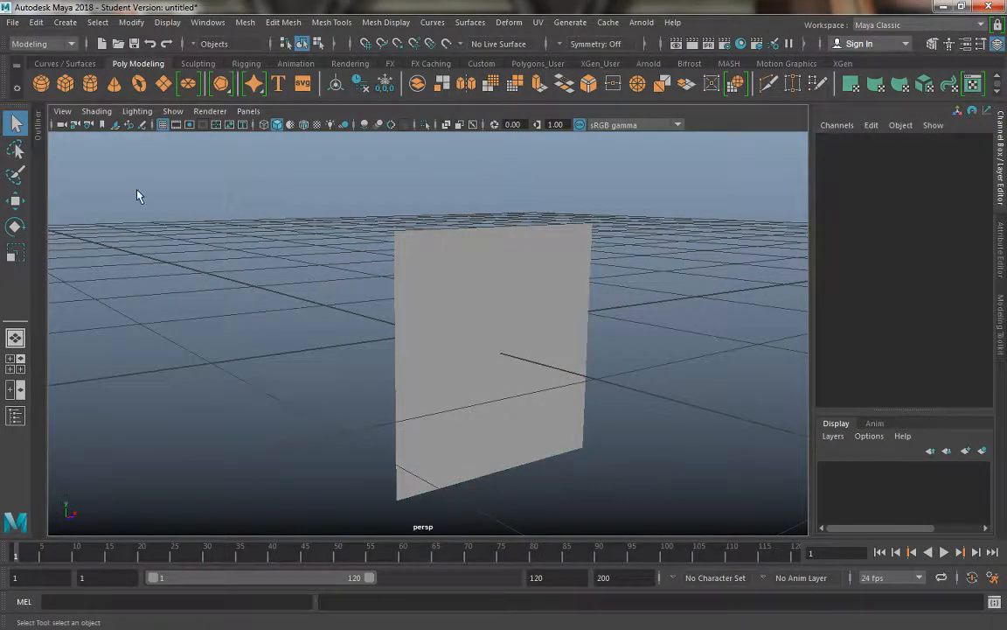
Turn on backface culling for the perspective view
click(91, 112)
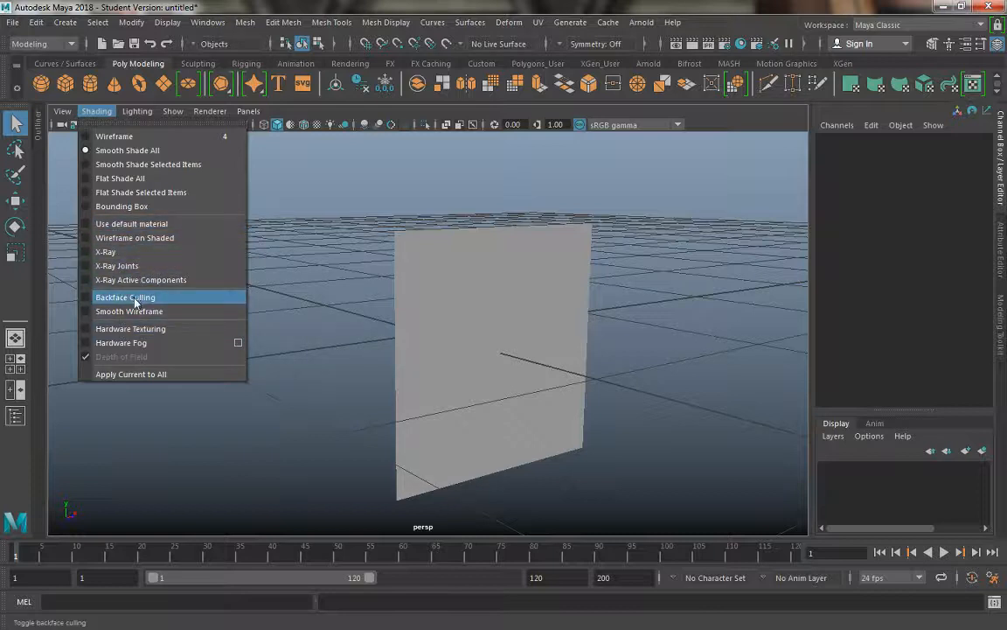
click(134, 298)
click(98, 112)
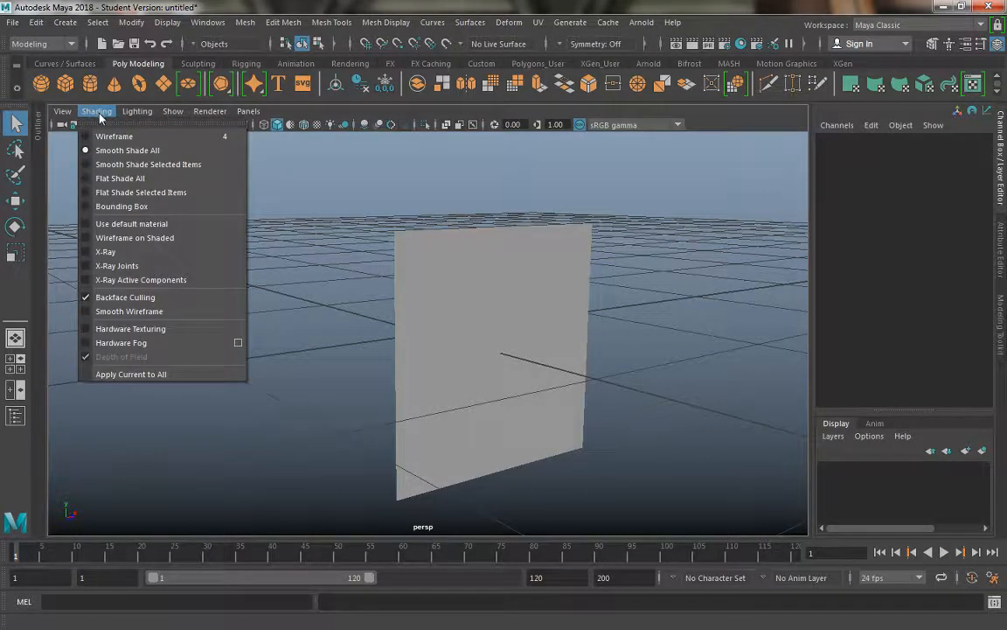
click(120, 298)
Examine the single face from its front and back with backface culling on, selecting and deselecting the object
alt+drag(297, 319, 290, 340)
alt+drag(356, 340, 418, 339)
click(524, 293)
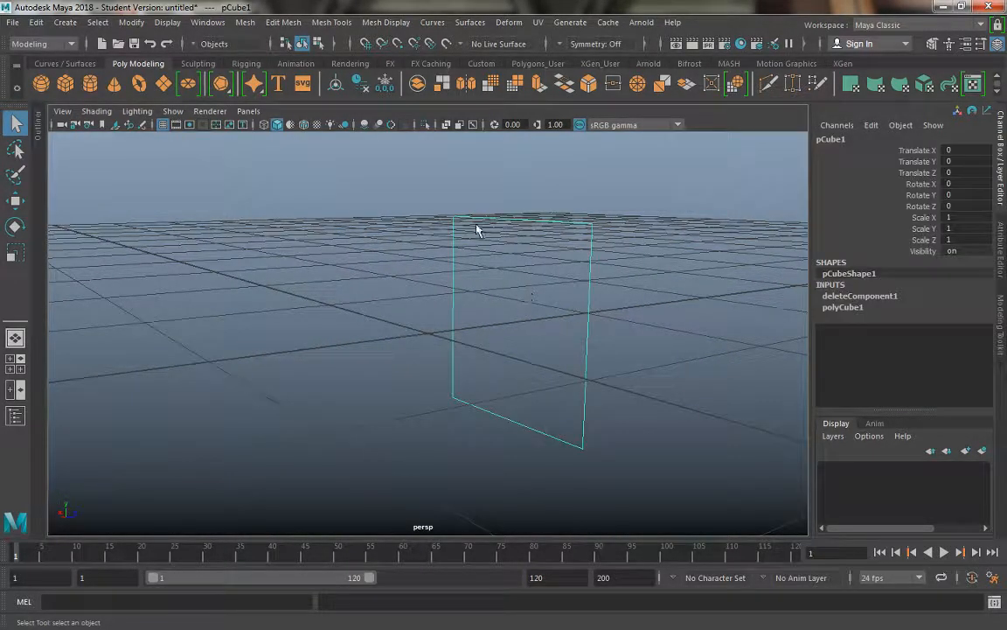
mouse_move(503, 296)
alt+mouse_down()
mouse_move(418, 294)
mouse_move(491, 297)
alt+mouse_up()
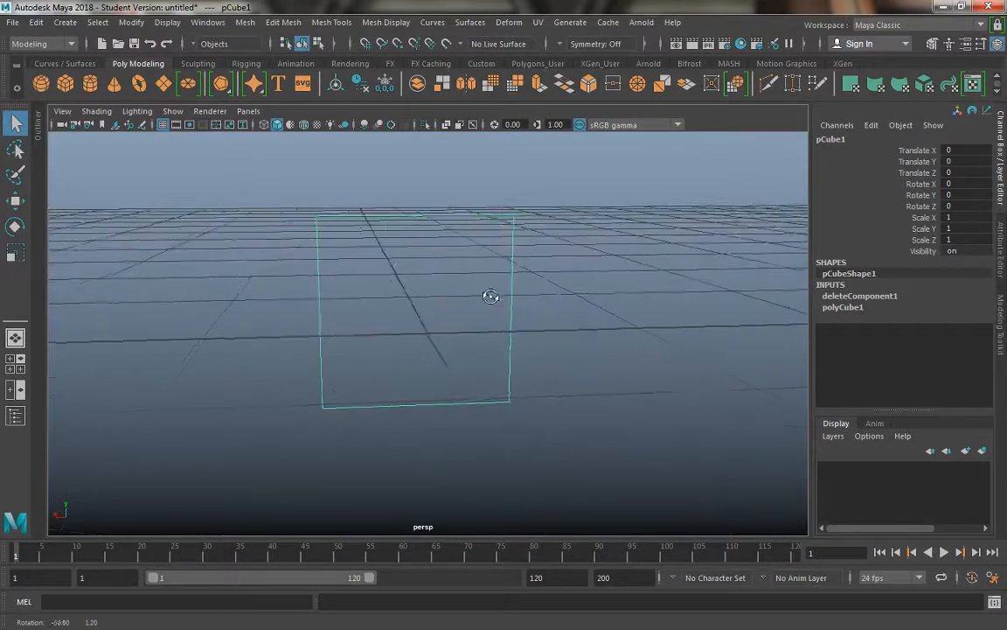
click(218, 303)
alt+drag(238, 263, 463, 271)
click(366, 286)
alt+drag(223, 281, 405, 288)
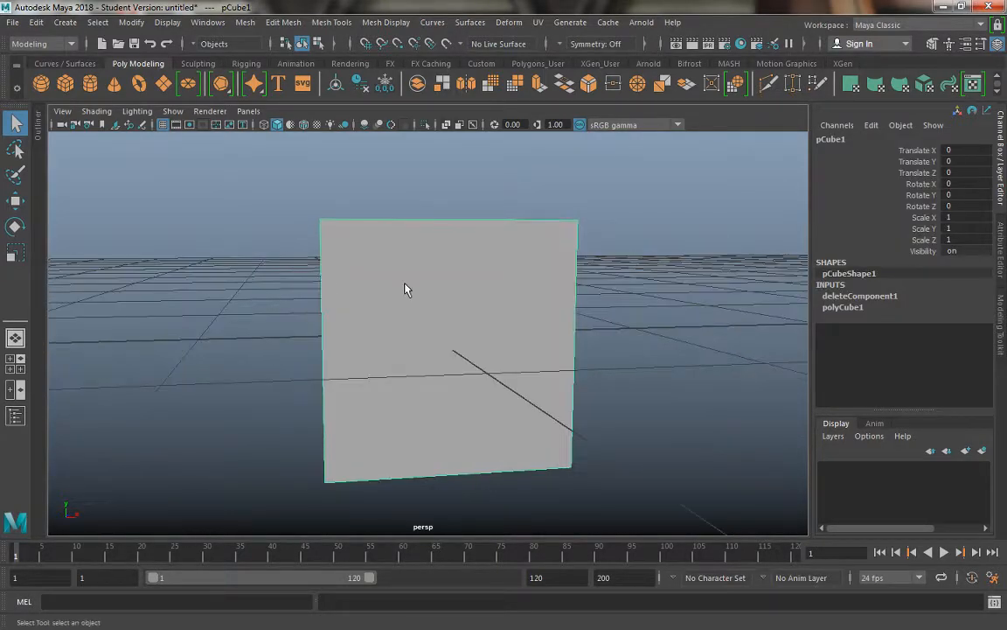
alt+drag(344, 296, 459, 310)
click(705, 318)
alt+drag(522, 322, 483, 323)
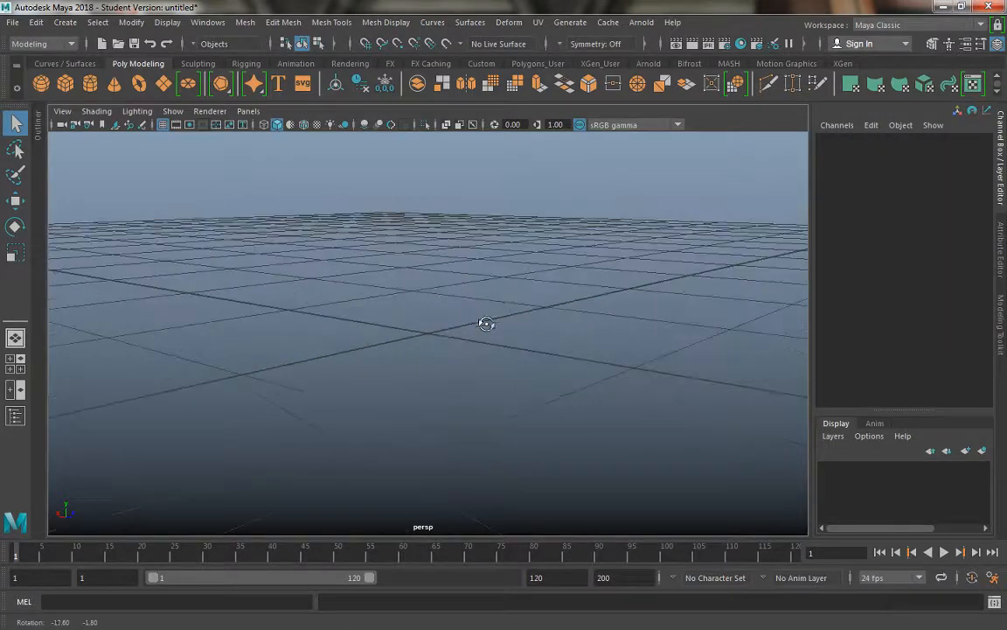
Try selecting and deleting the single-face object from its culled back side, and undo the deletion
click(502, 311)
key(Delete)
alt+drag(261, 296, 308, 295)
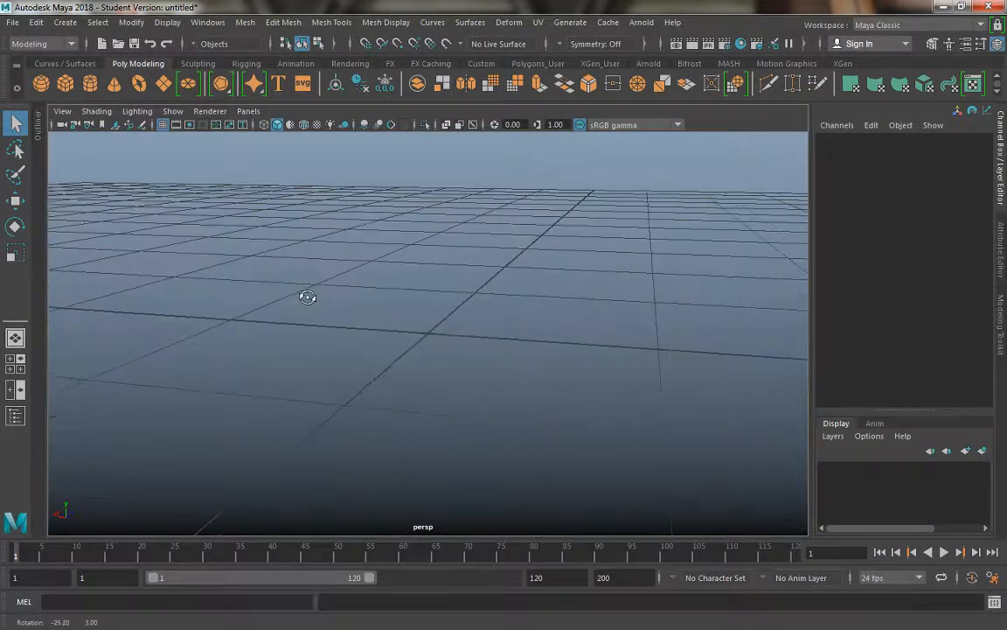
key(ctrl+z)
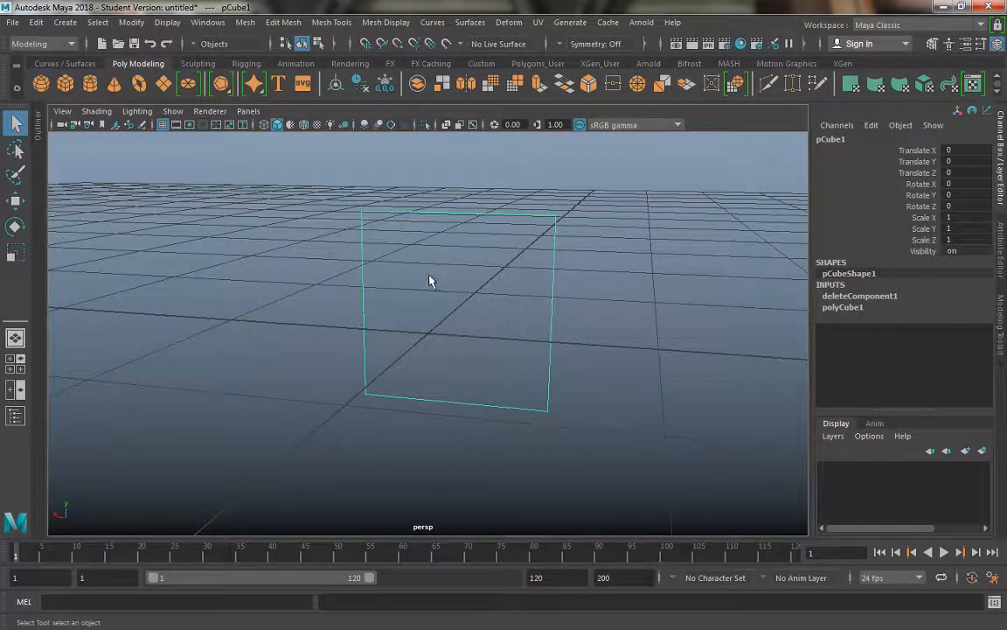
Switch the face to vertex selection and delete one lower corner vertex from its front side
mouse_move(429, 280)
alt+mouse_down()
mouse_move(334, 283)
mouse_move(418, 288)
alt+mouse_up()
mouse_move(271, 286)
alt+mouse_down()
mouse_move(422, 274)
mouse_move(378, 306)
alt+mouse_up()
mouse_move(292, 437)
alt+mouse_down()
mouse_move(380, 319)
mouse_move(238, 320)
mouse_move(418, 324)
alt+mouse_up()
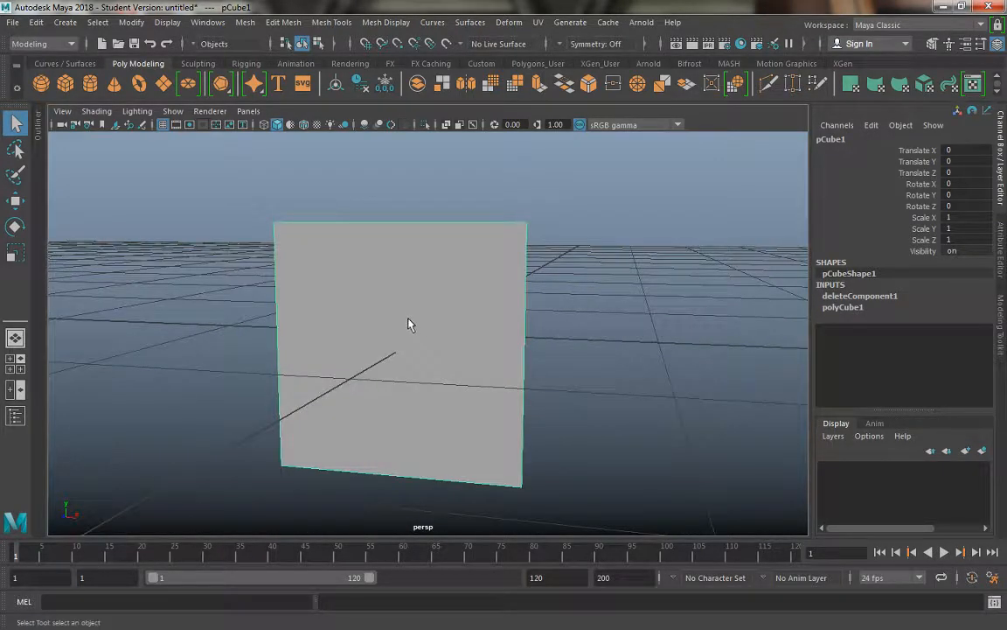
right_drag(414, 266, 341, 205)
alt+drag(355, 202, 370, 207)
click(313, 466)
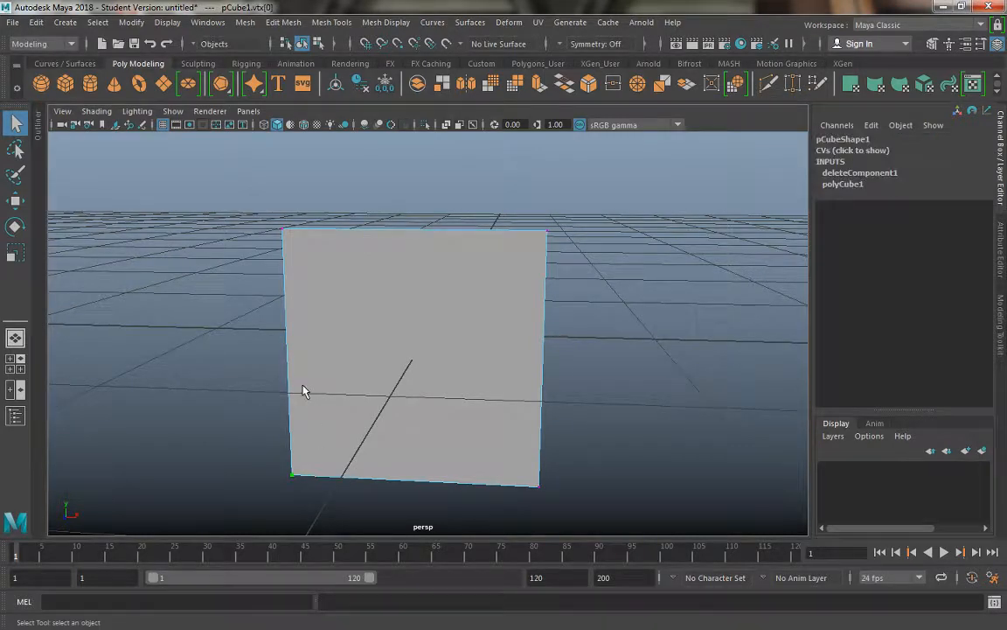
key(Delete)
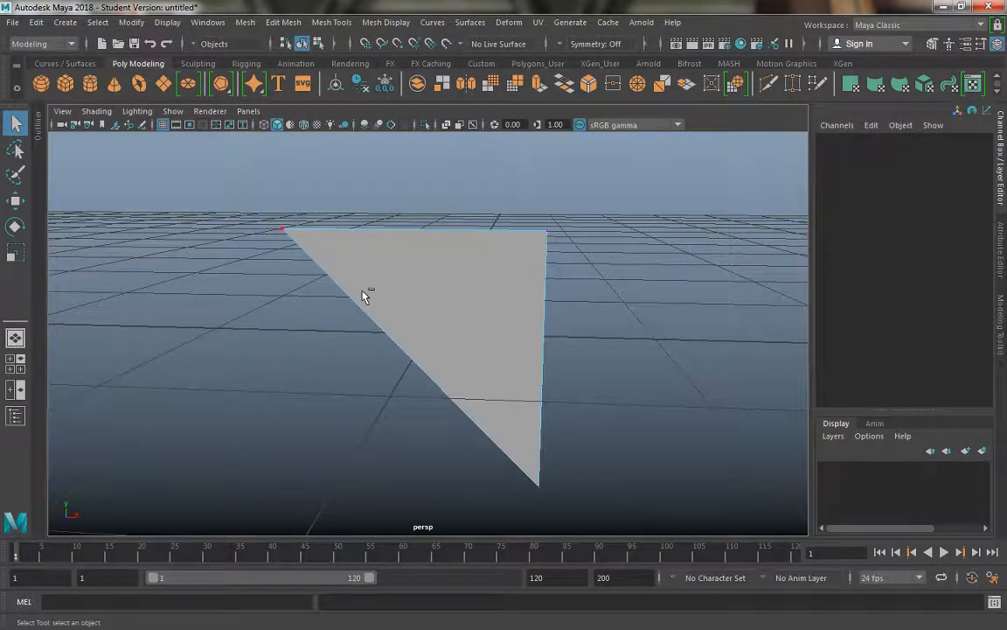
Look at the resulting triangle from another angle and undo the vertex deletion
alt+drag(367, 296, 478, 302)
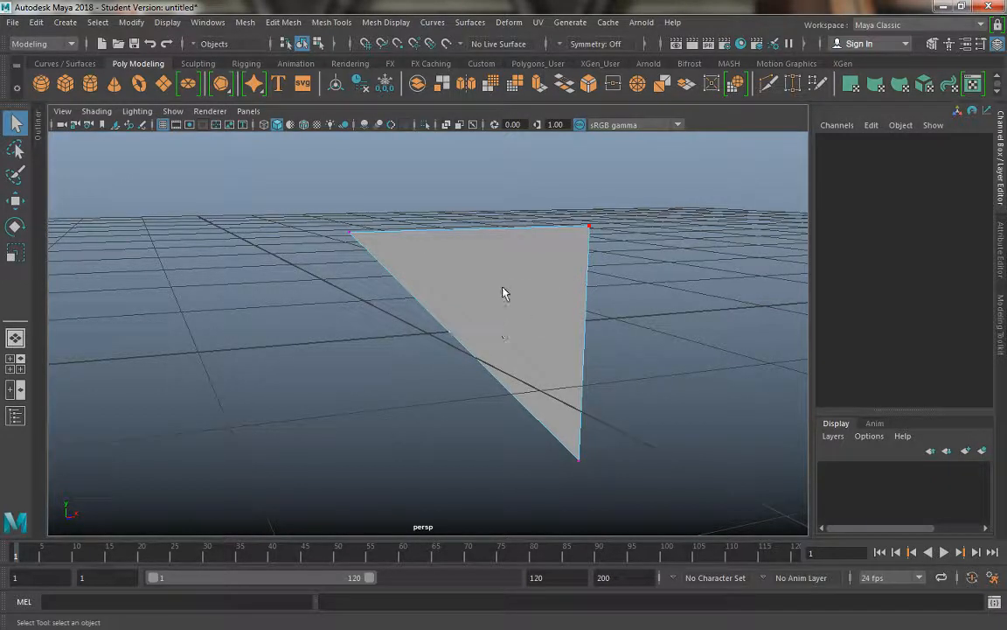
right_drag(503, 293, 503, 225)
key(ctrl+z)
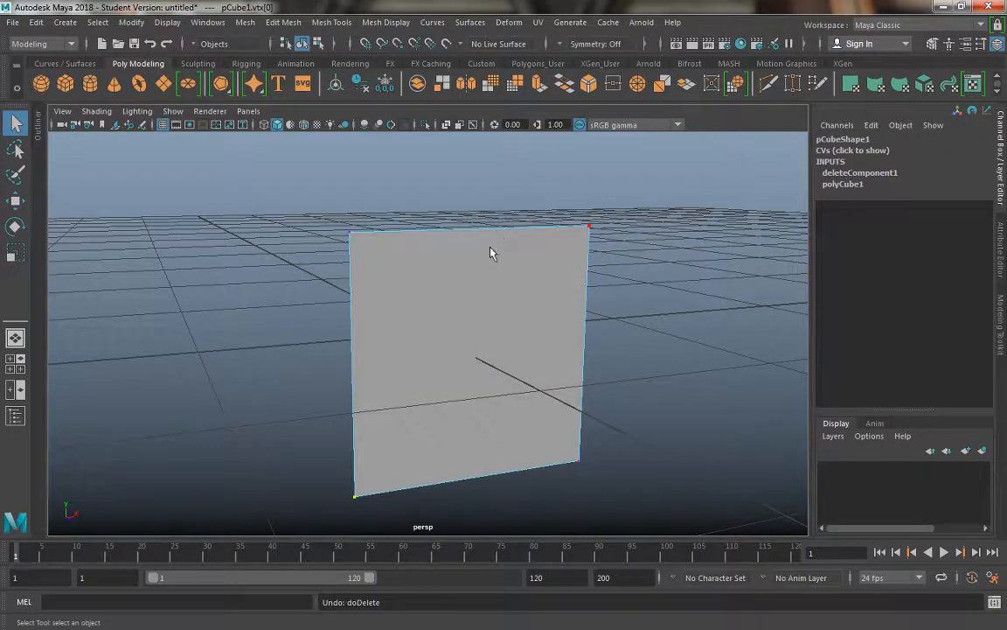
Return to object selection and select the whole single-face object
alt+drag(490, 253, 333, 265)
right_drag(331, 214, 367, 183)
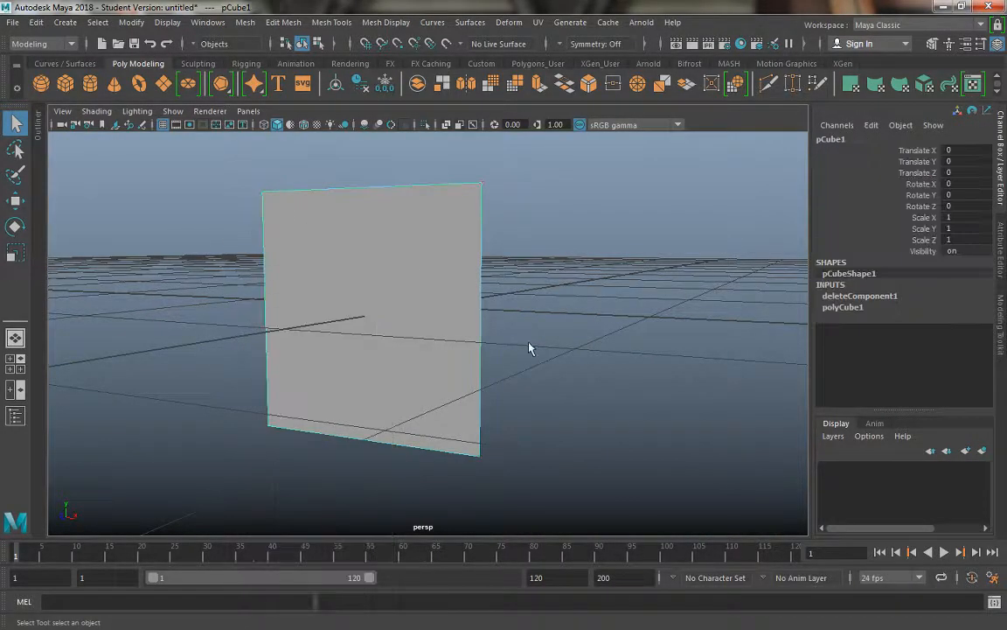
click(529, 348)
click(368, 286)
Examine the four-sided face's edges, corners and flatness from several angles and distances
alt+drag(286, 239, 312, 199)
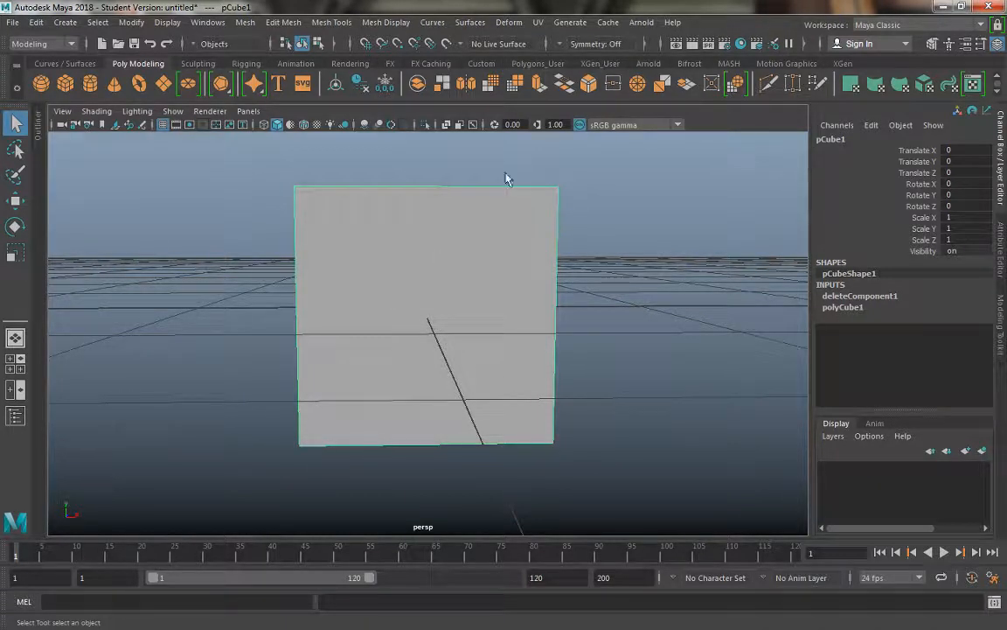
alt+drag(355, 310, 381, 309)
mouse_move(381, 230)
alt+mouse_down()
mouse_move(449, 240)
mouse_move(355, 218)
mouse_move(378, 259)
mouse_move(417, 279)
mouse_move(393, 261)
mouse_move(398, 244)
mouse_move(400, 251)
mouse_move(351, 249)
mouse_move(304, 227)
mouse_move(403, 220)
mouse_move(389, 248)
mouse_move(394, 227)
alt+mouse_up()
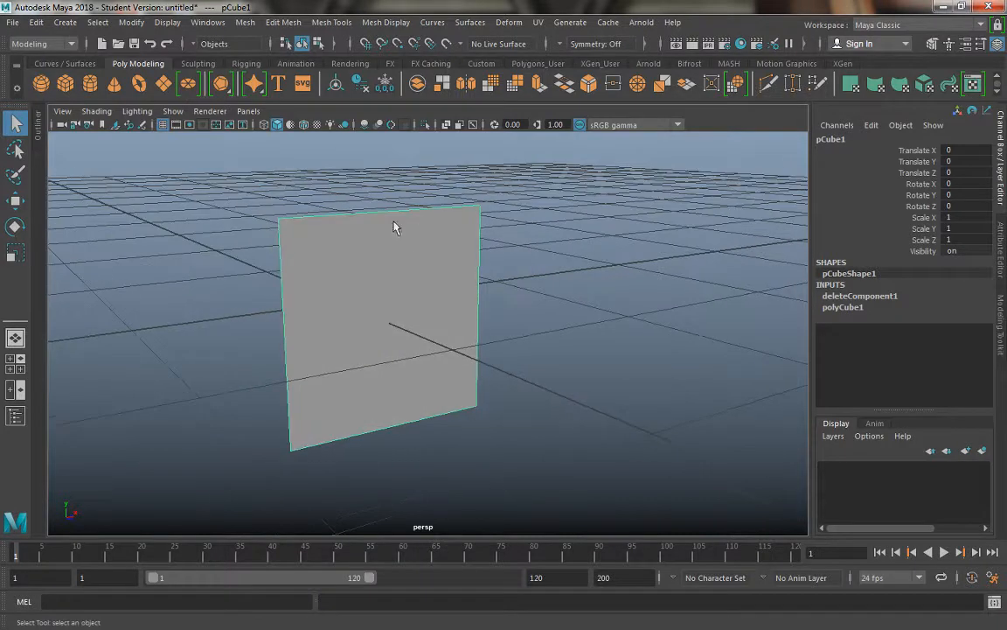
alt+drag(335, 243, 337, 232)
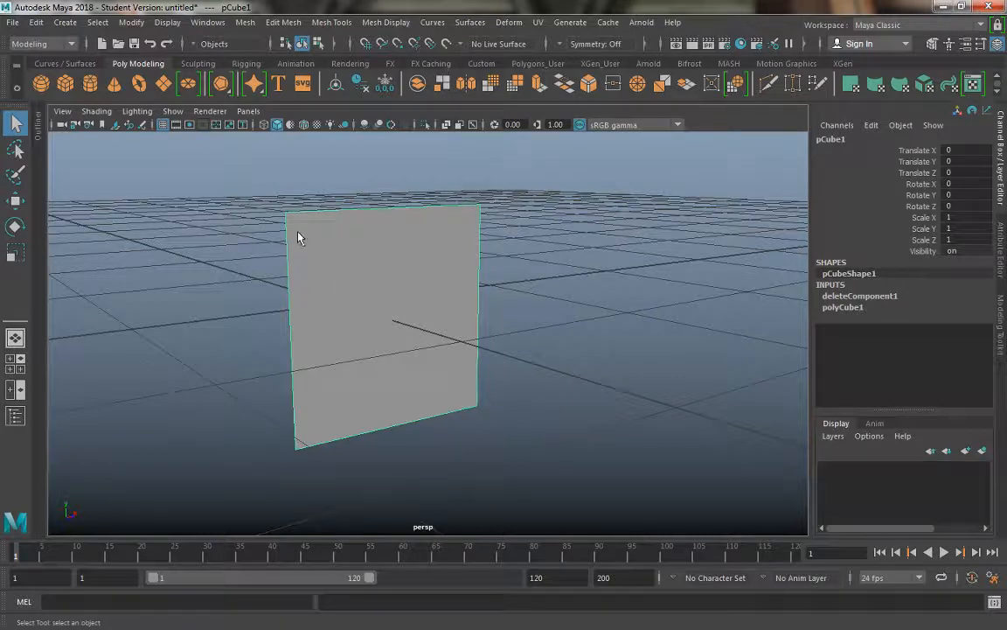
alt+drag(415, 312, 398, 308)
alt+middle_drag(398, 308, 388, 329)
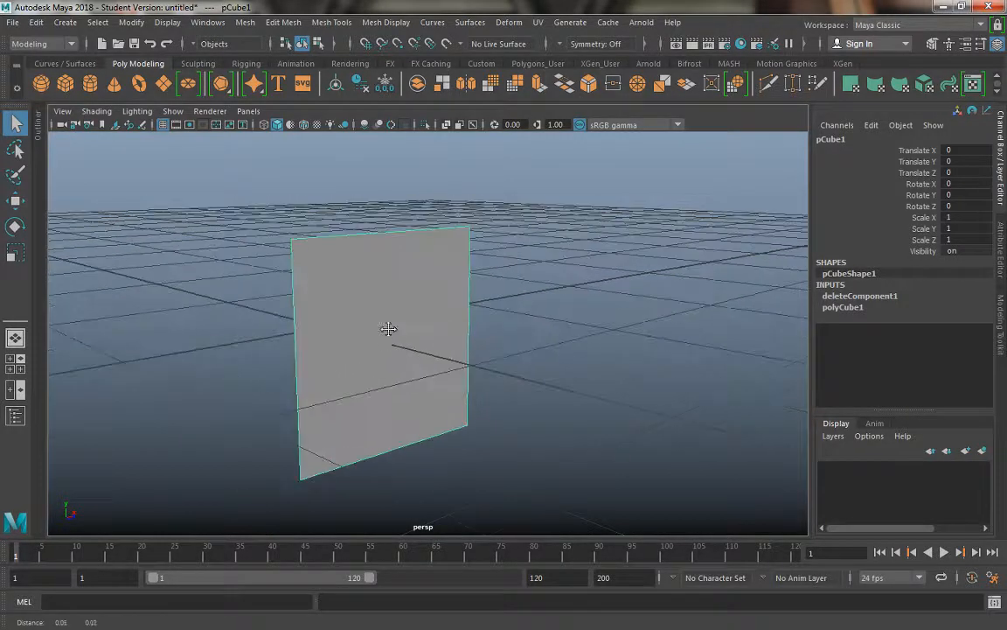
alt+right_drag(388, 330, 424, 384)
alt+middle_drag(424, 384, 432, 353)
alt+drag(432, 353, 435, 356)
alt+right_drag(435, 356, 433, 343)
alt+middle_drag(434, 344, 429, 360)
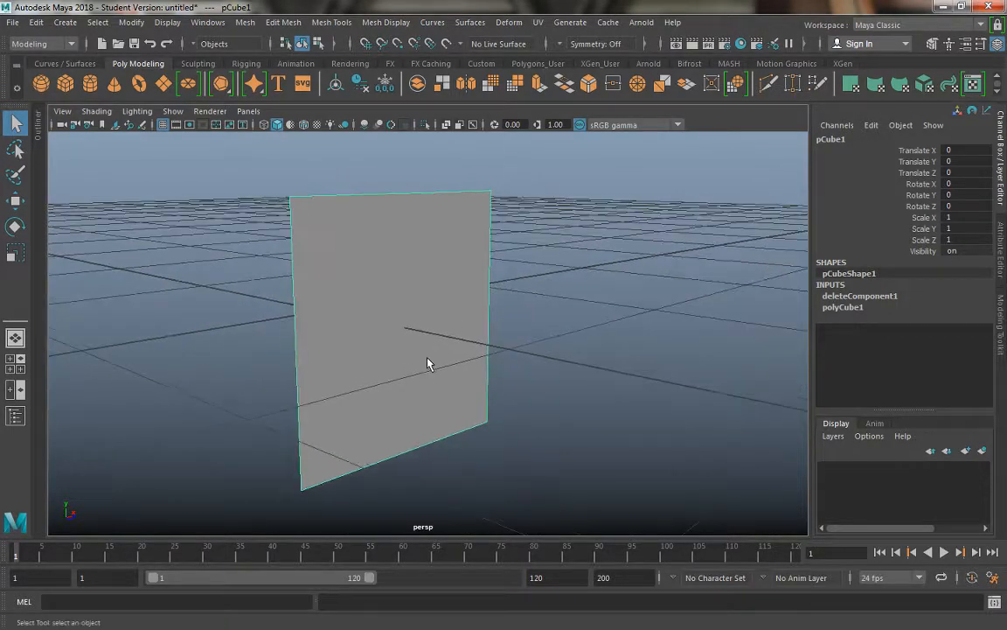
alt+right_drag(426, 366, 419, 350)
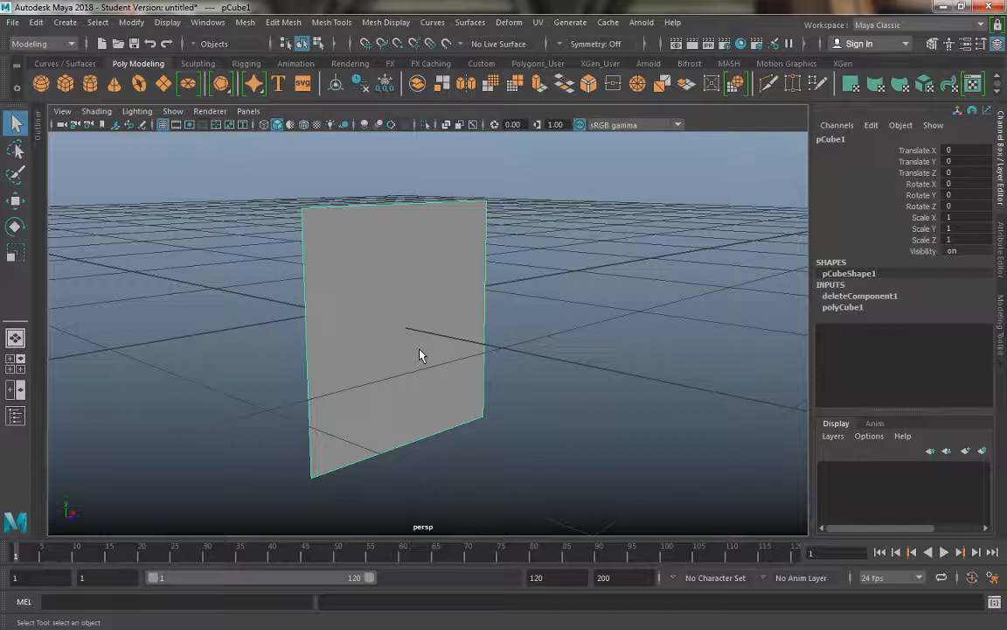
In vertex selection, move one upper corner vertex along the Z axis so the four-sided face is no longer flat
right_drag(382, 213, 313, 212)
drag(297, 197, 444, 292)
key(w)
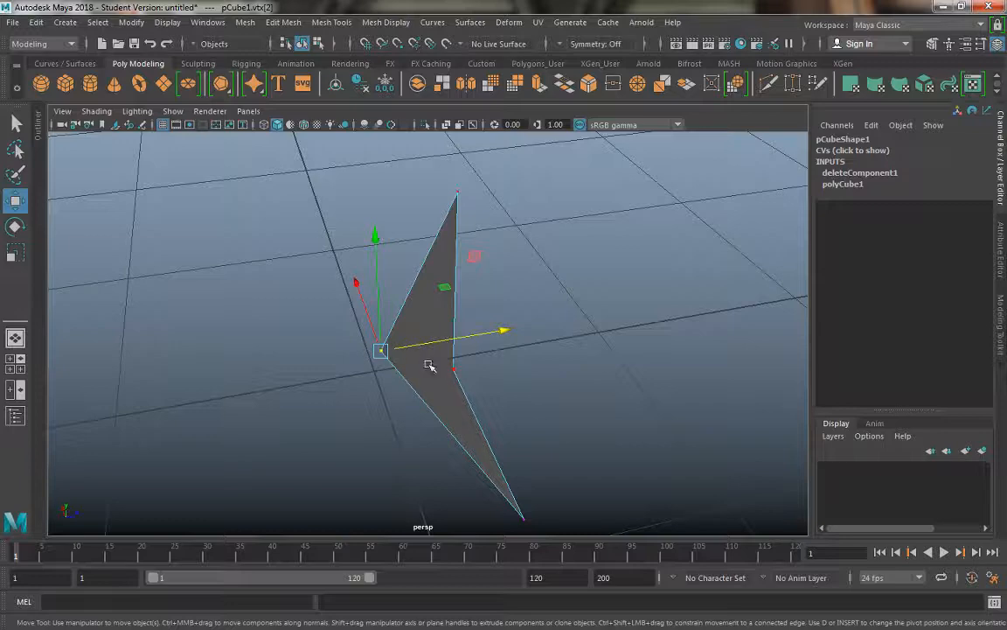
alt+drag(421, 330, 434, 274)
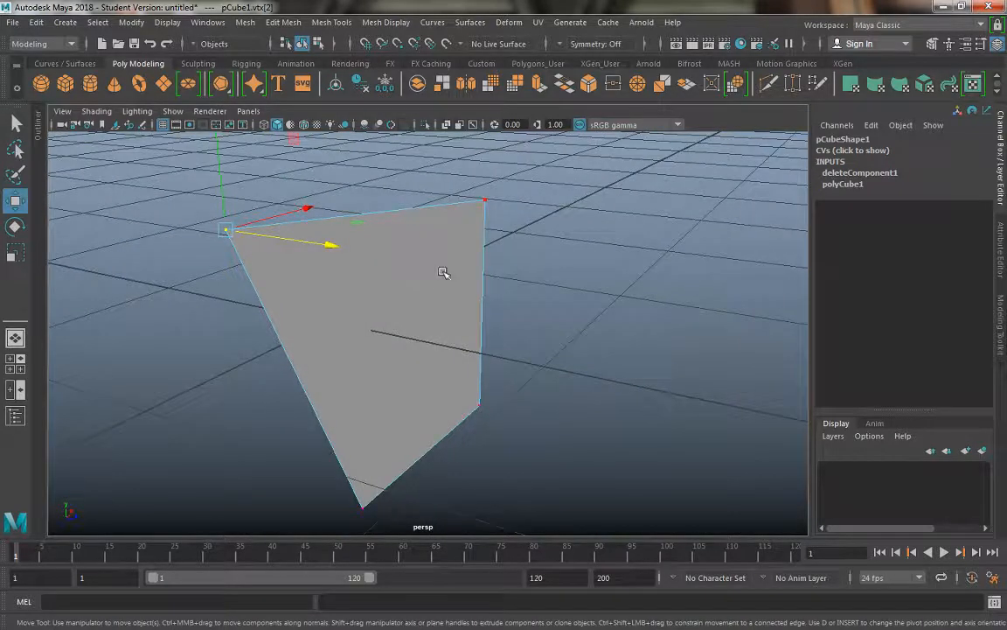
alt+drag(405, 194, 317, 204)
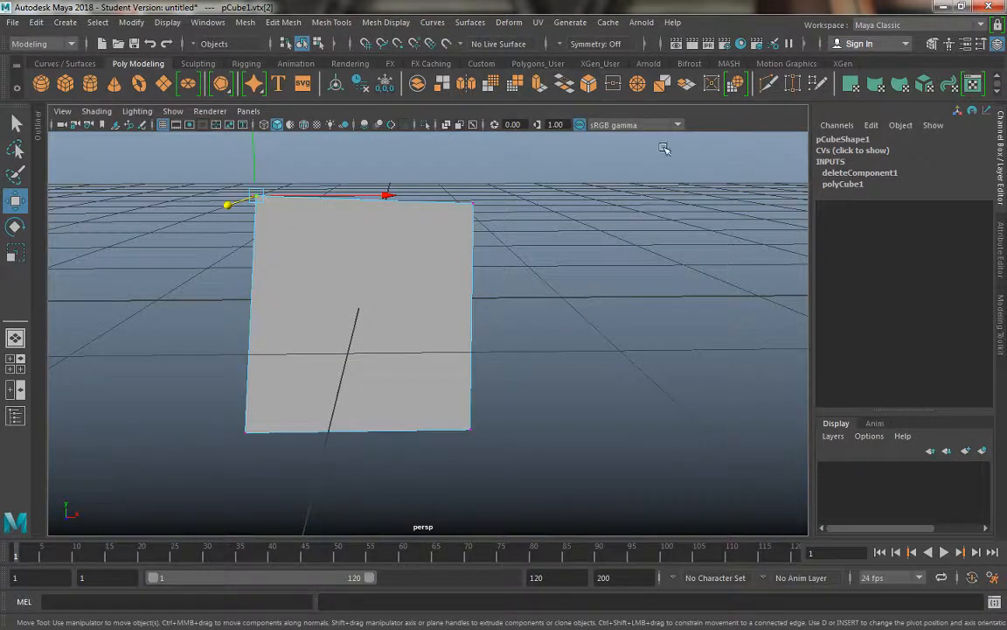
Cut the bent face diagonally with Multi-Cut, from the moved upper corner to the opposite lower corner
click(767, 83)
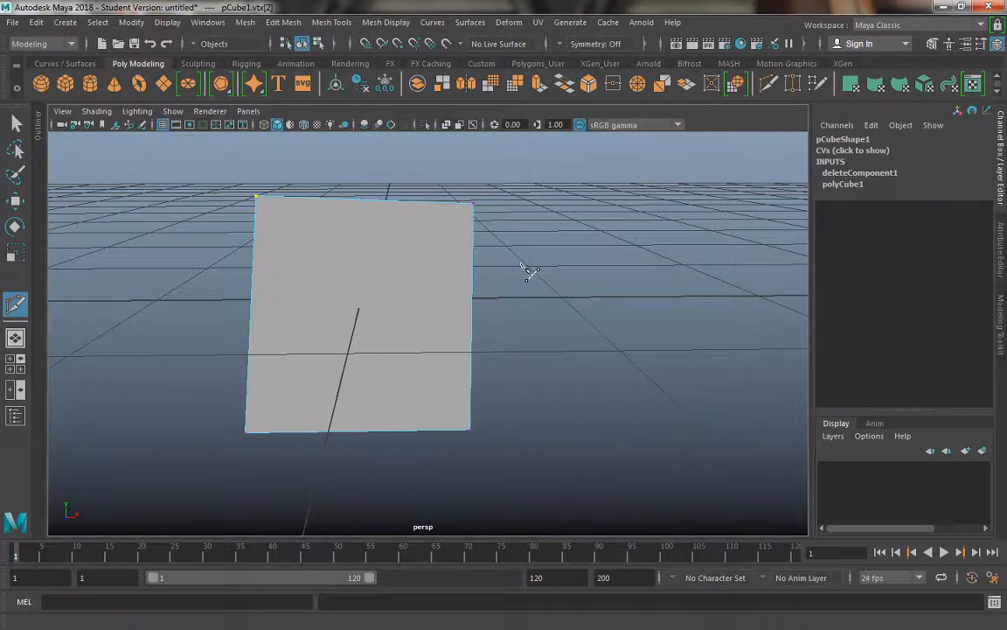
alt+drag(523, 267, 598, 306)
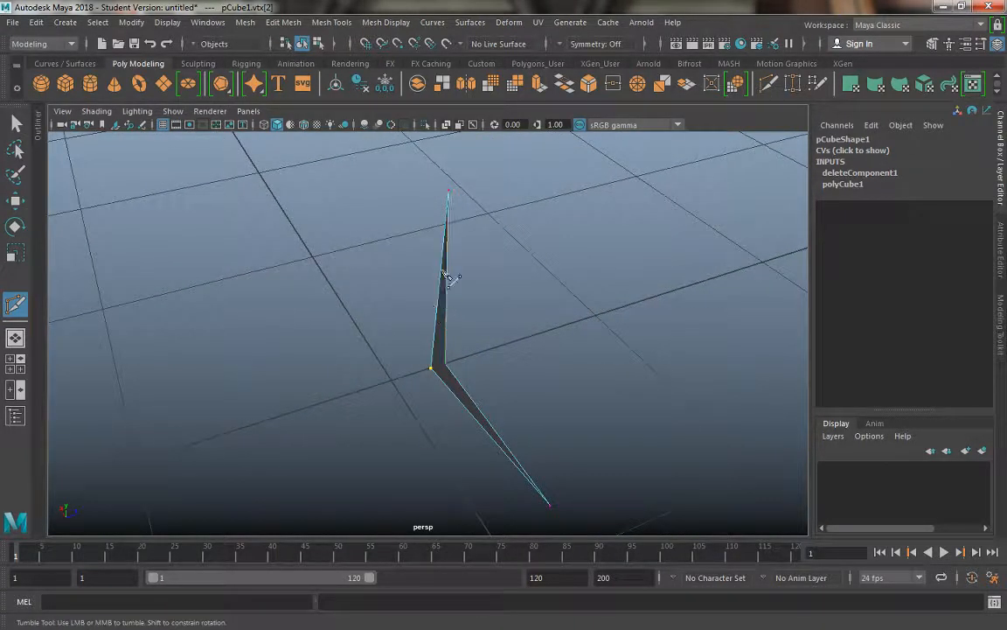
alt+drag(448, 276, 299, 270)
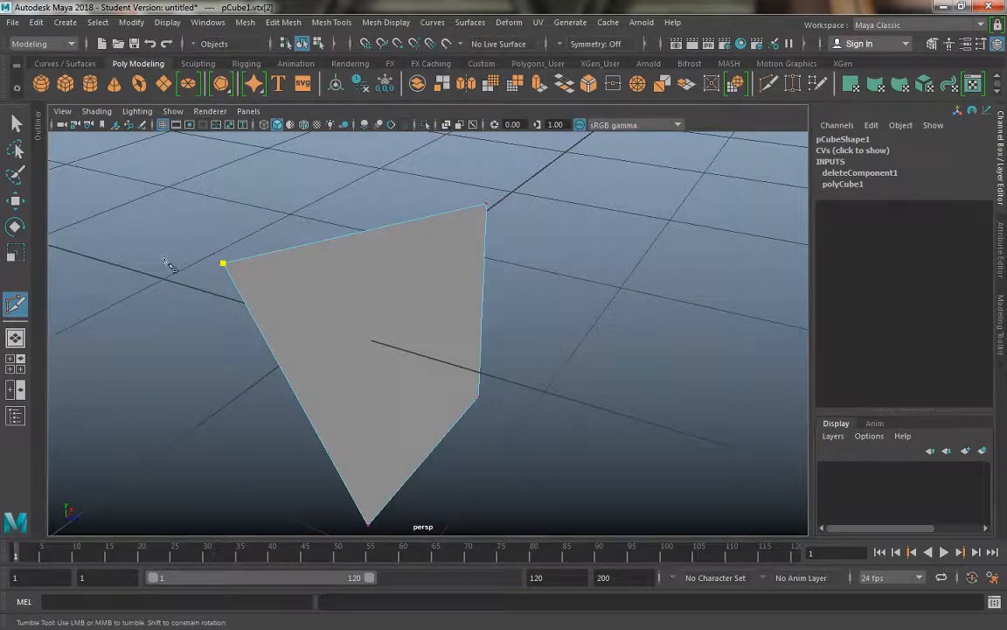
click(479, 396)
key(Return)
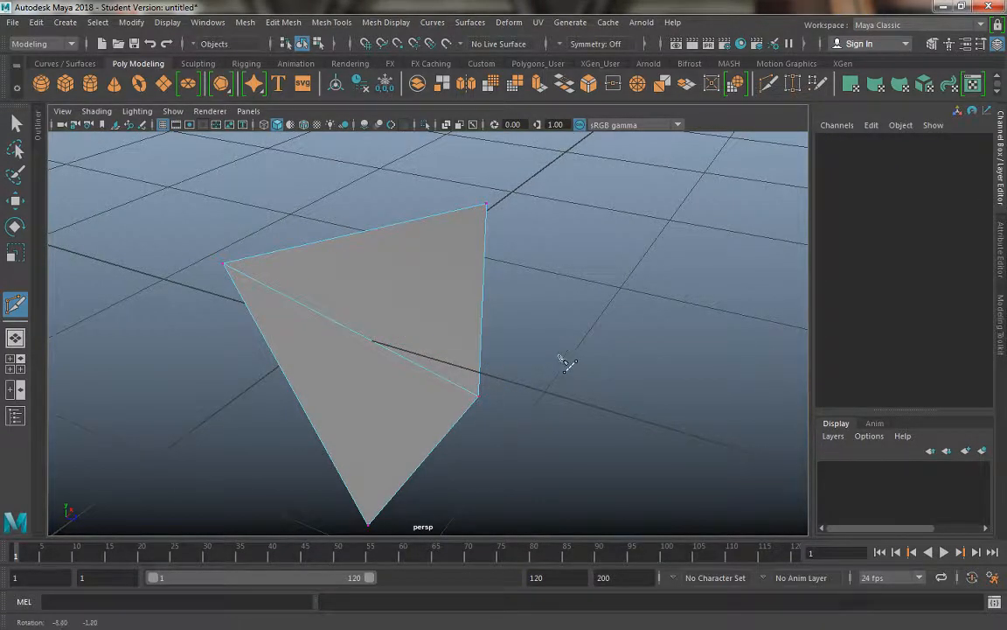
alt+drag(566, 363, 437, 359)
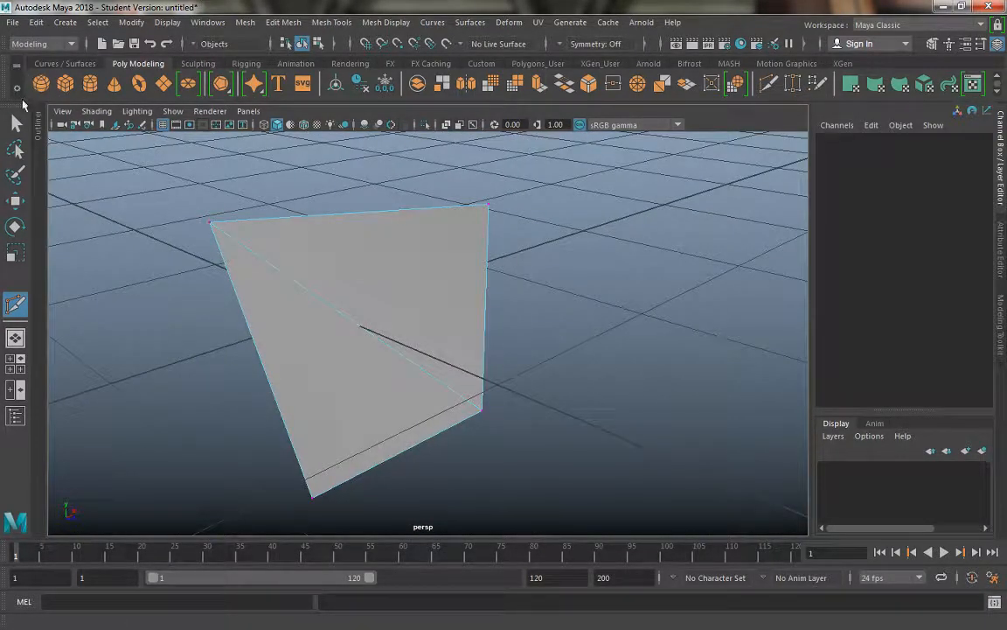
Switch to the Select tool, undo the diagonal cut and return to vertex selection
click(17, 119)
alt+drag(304, 292, 426, 256)
key(ctrl+z)
right_drag(426, 214, 353, 212)
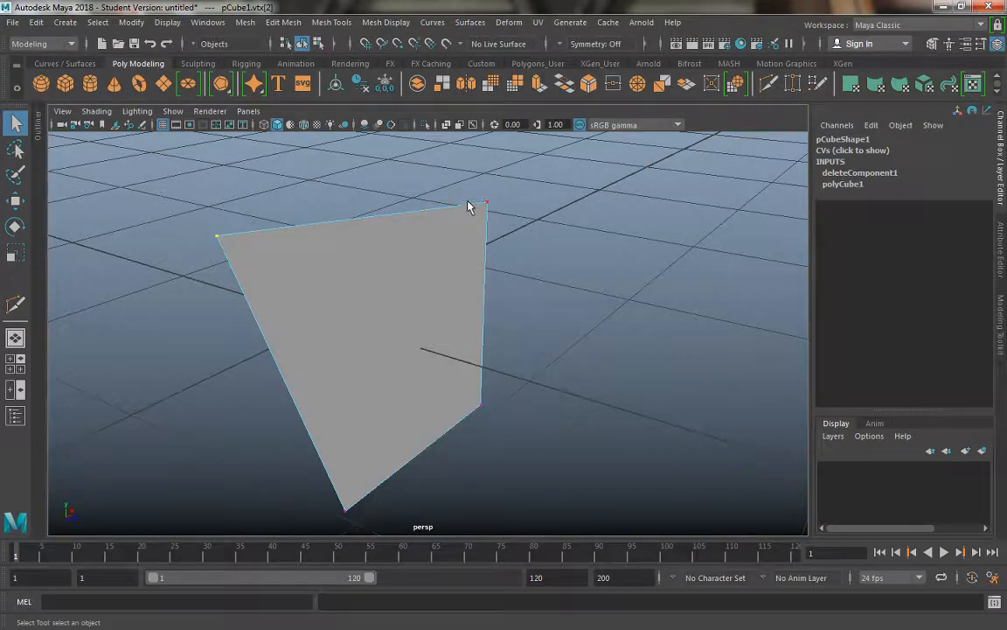
Select the other upper corner vertex with the Move tool and clear the selection
alt+drag(505, 236, 355, 241)
key(w)
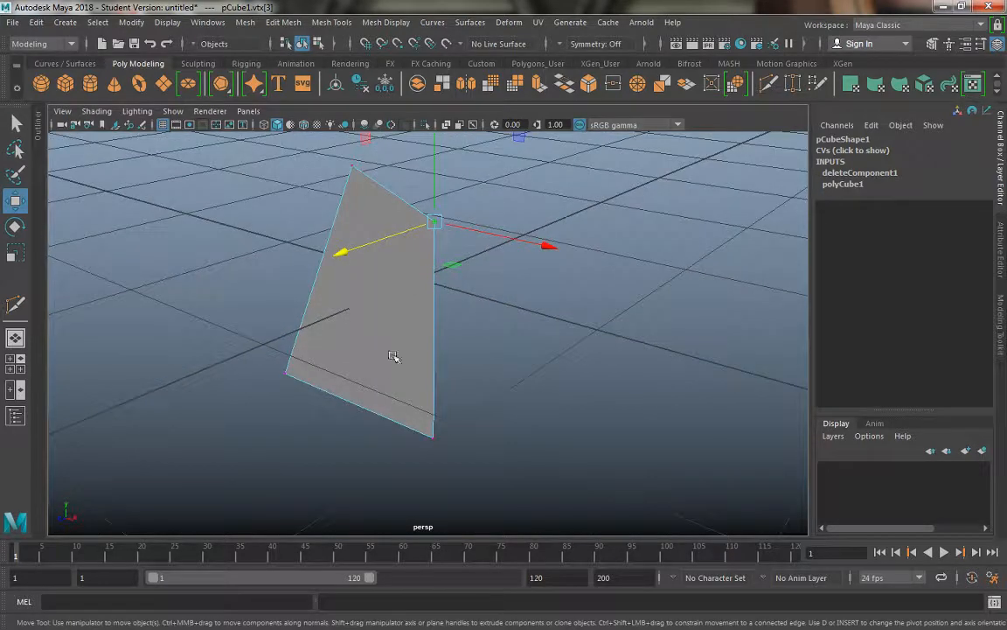
click(268, 361)
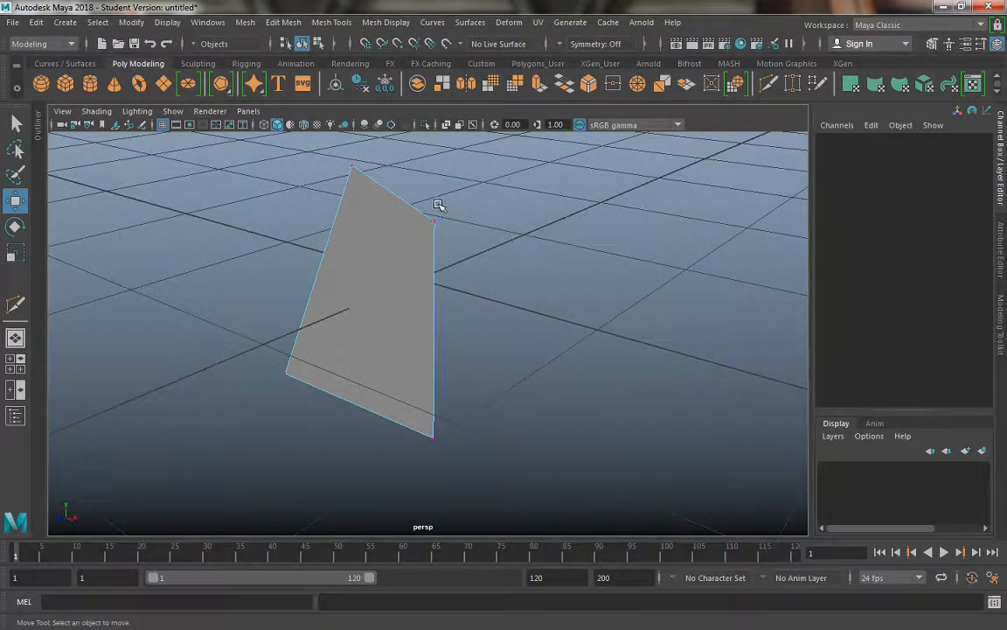
Select the upper corner vertex at the face's right side and cut the face diagonally with Multi-Cut to the opposite lower corner
drag(420, 210, 472, 251)
drag(344, 250, 545, 229)
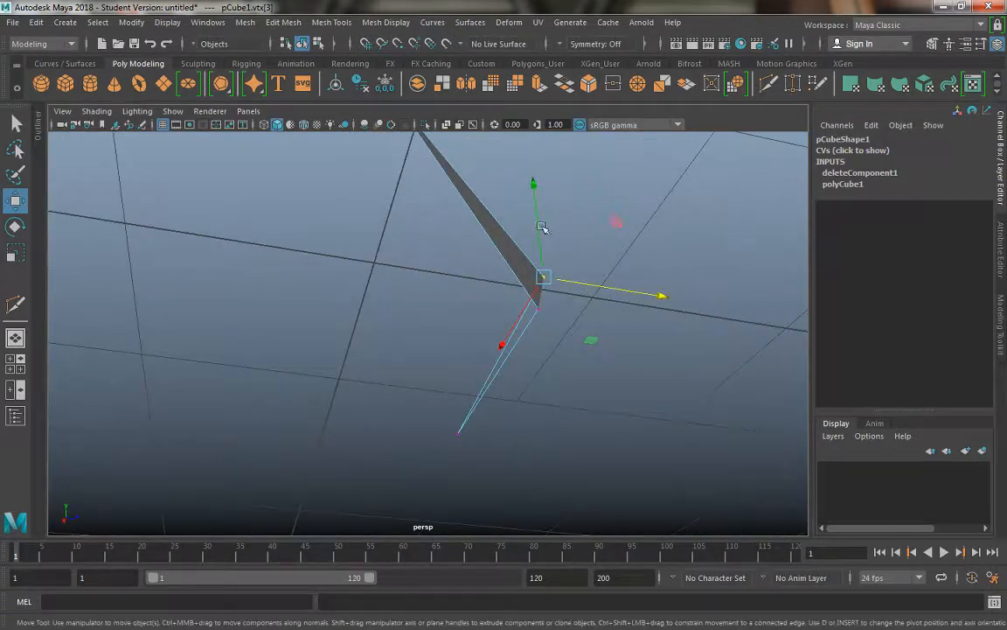
alt+drag(518, 290, 448, 295)
alt+drag(537, 253, 468, 302)
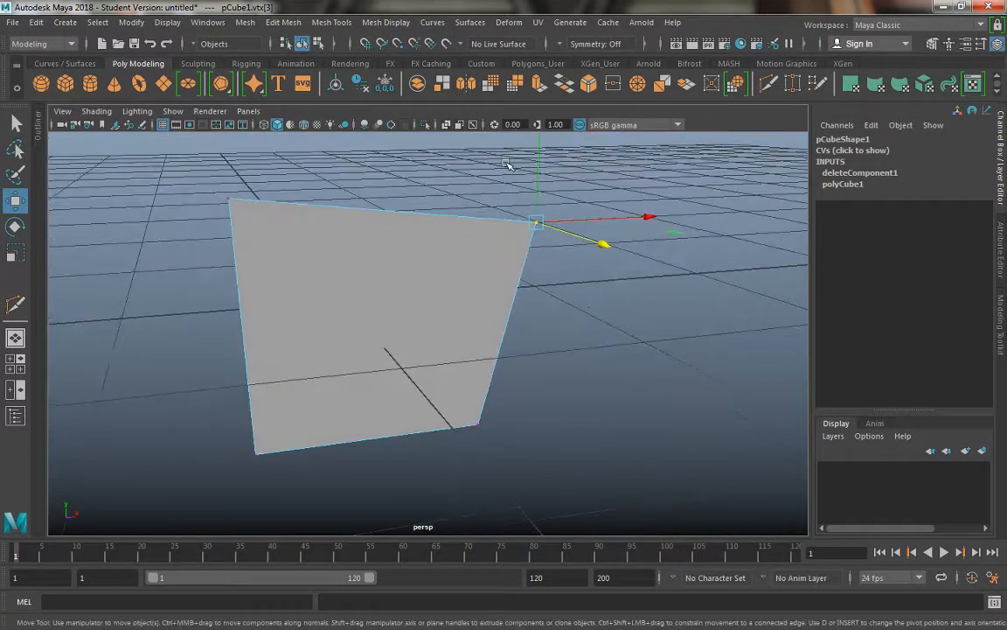
click(768, 85)
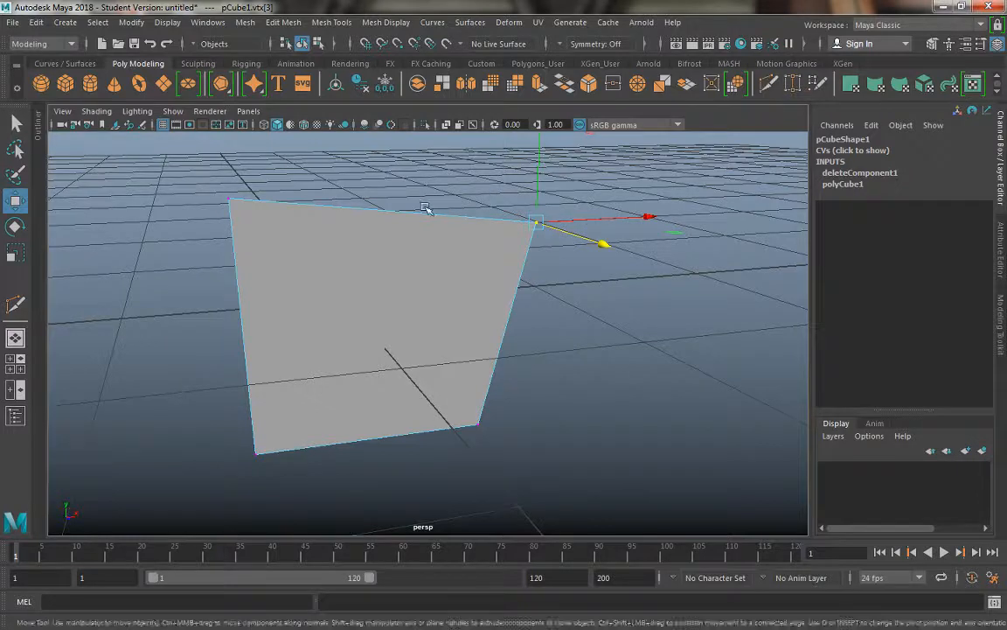
click(254, 454)
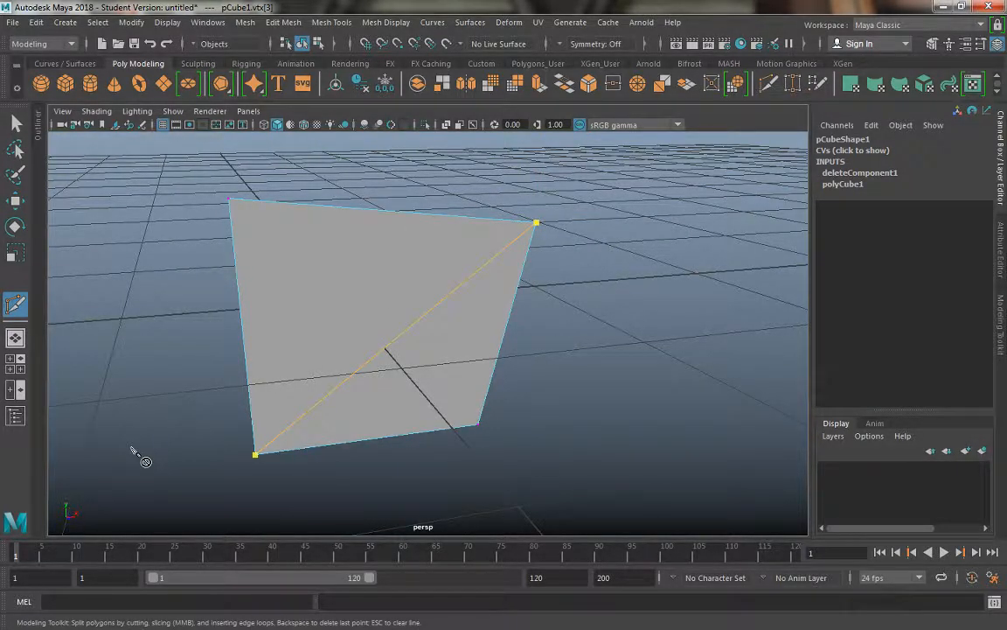
key(Return)
alt+drag(202, 365, 270, 327)
With the Select tool in edge selection, delete the diagonal edge of the bent face
click(18, 125)
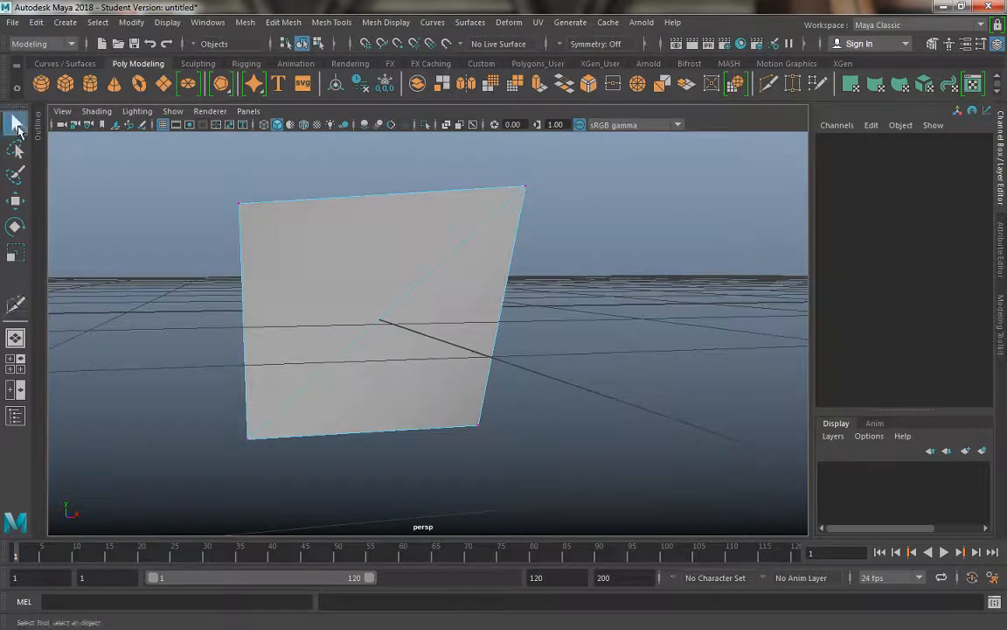
right_drag(314, 196, 315, 161)
click(350, 346)
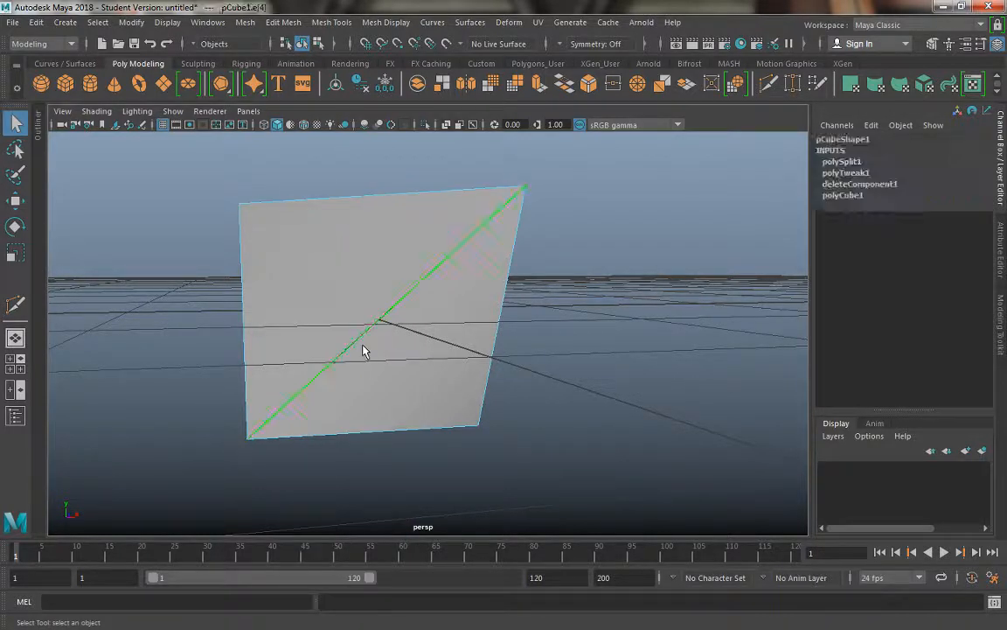
key(Delete)
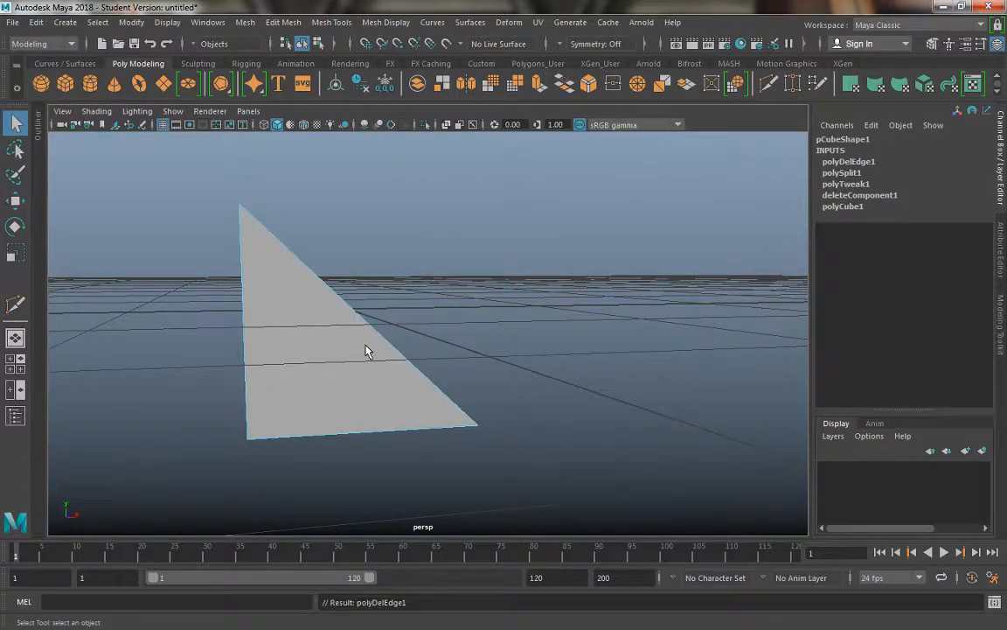
key(ctrl+z)
key(Delete)
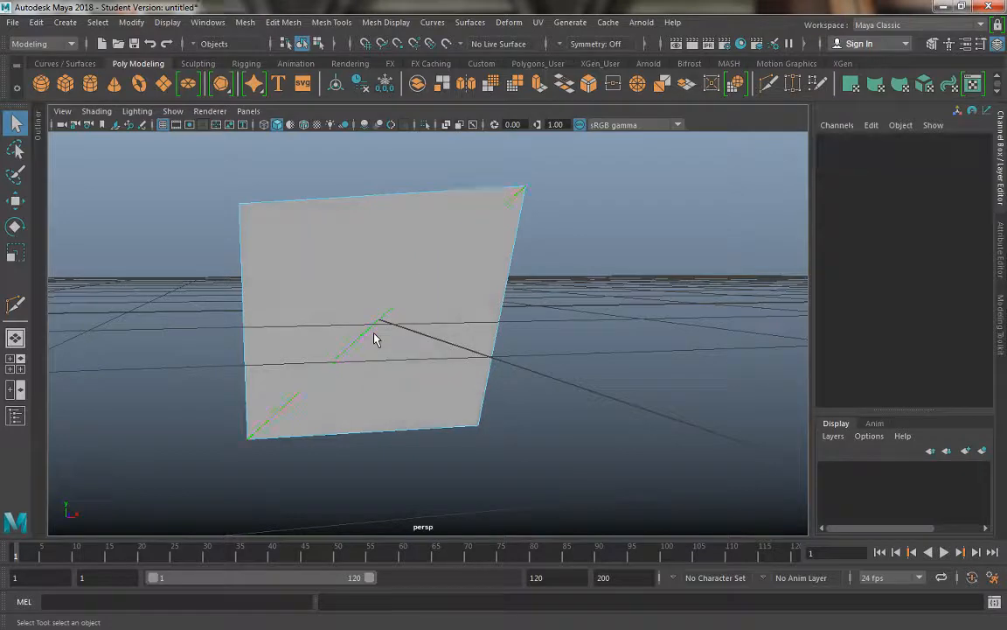
alt+drag(400, 337, 378, 342)
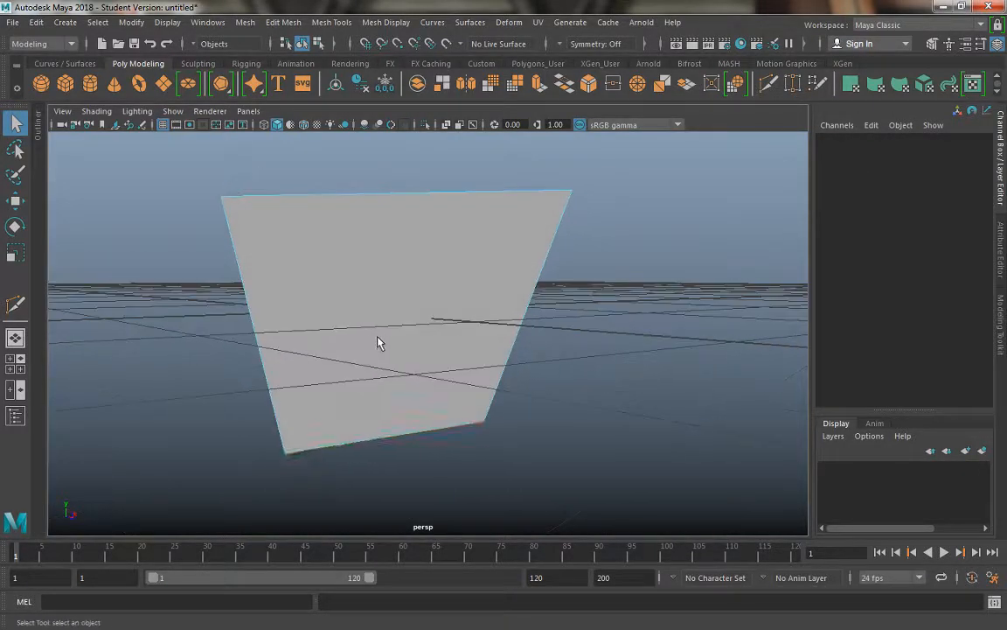
alt+drag(390, 381, 412, 306)
right_click(409, 214)
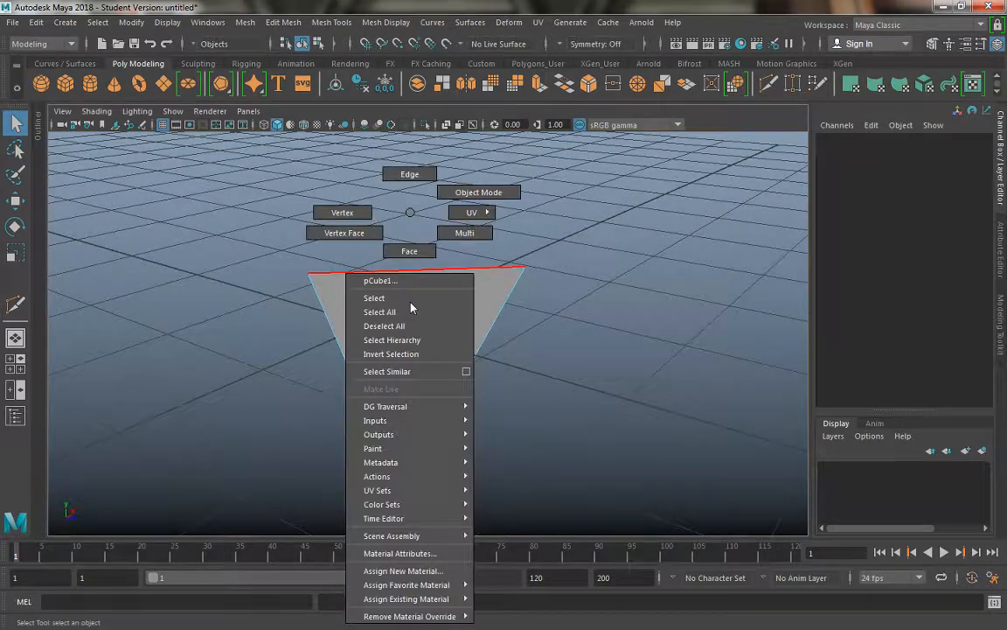
right_drag(410, 211, 407, 265)
mouse_move(405, 212)
right_down()
mouse_move(378, 209)
mouse_move(454, 196)
mouse_move(373, 213)
mouse_move(406, 218)
right_up()
alt+drag(407, 217, 385, 209)
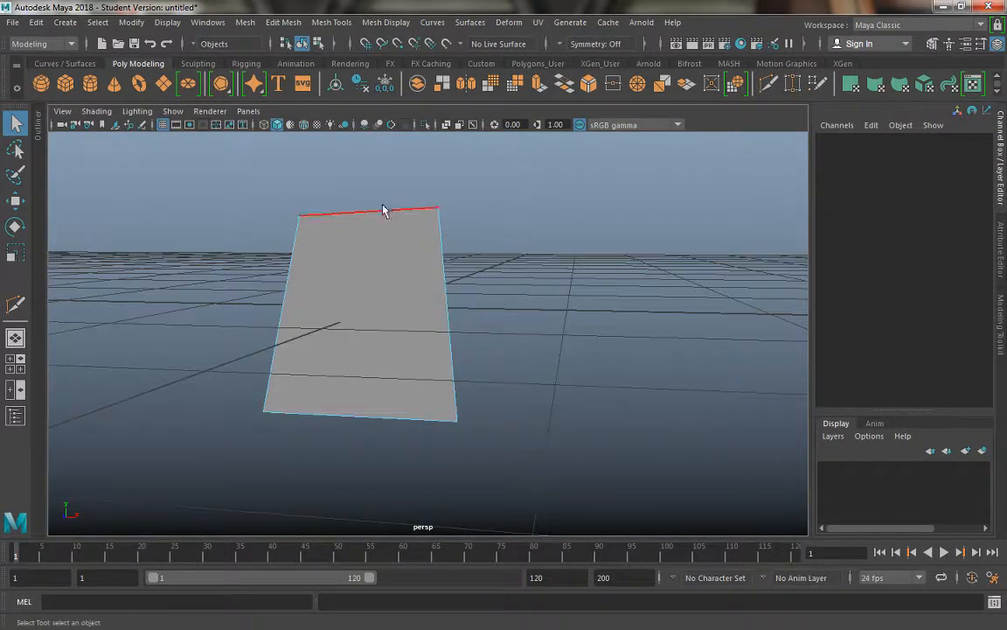
Cut the bent face with Multi-Cut from the upper right corner to the lower left corner and return to the Select tool
click(769, 84)
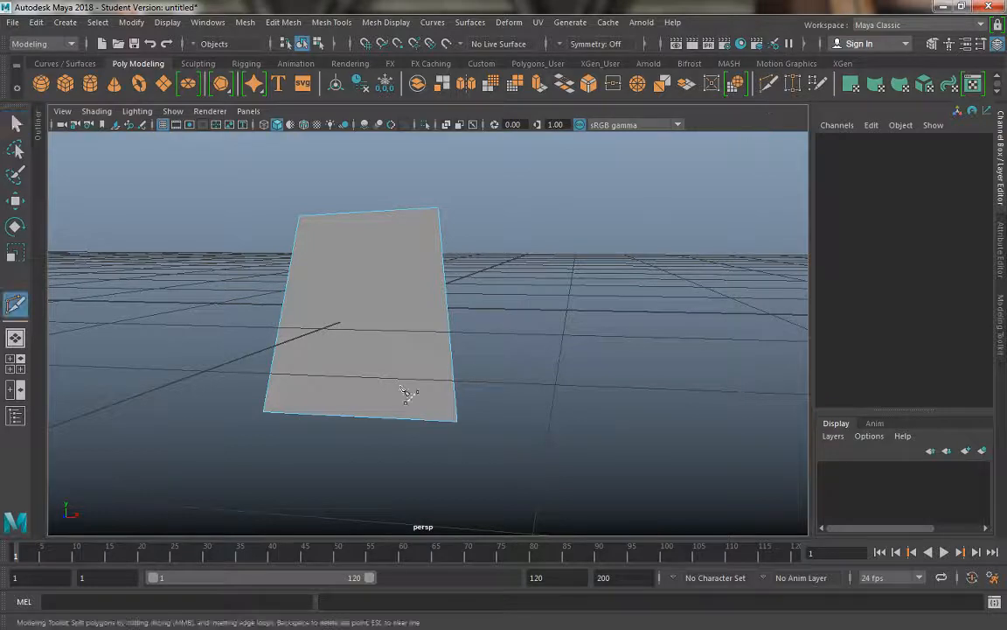
click(438, 207)
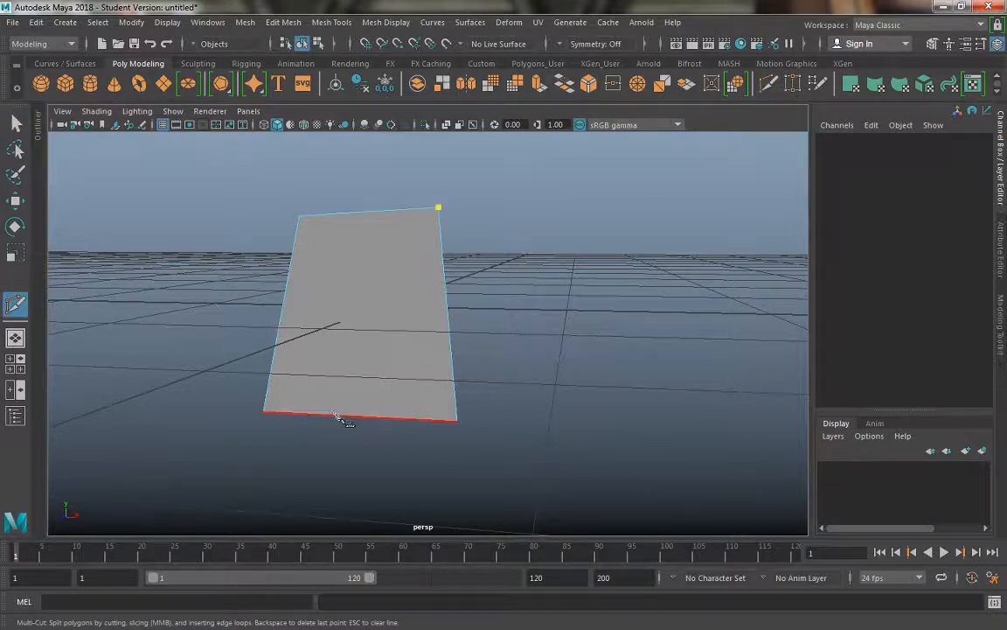
click(264, 411)
key(Return)
alt+drag(117, 418, 365, 461)
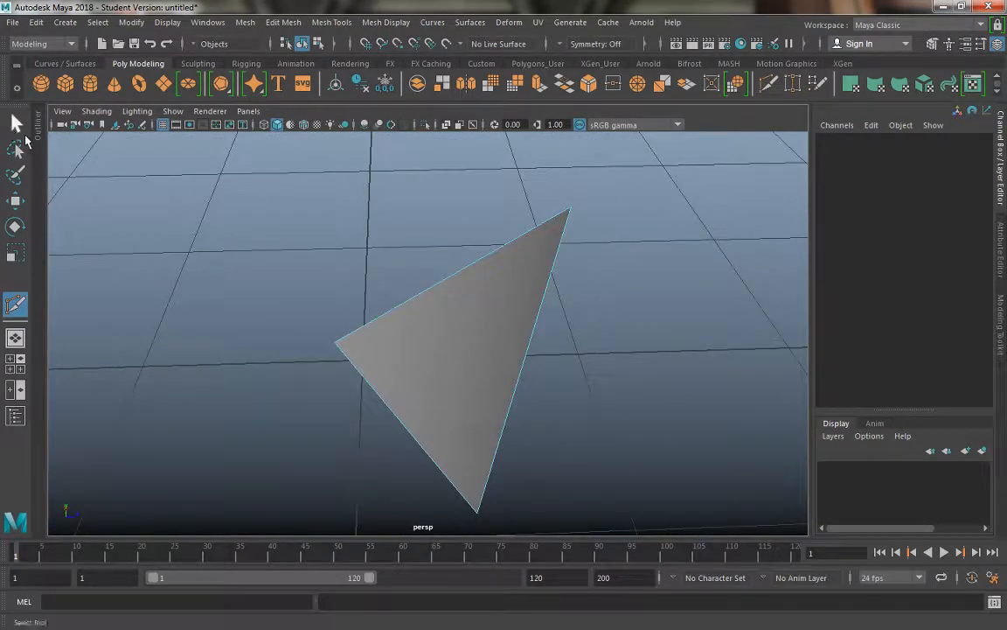
click(15, 123)
alt+drag(292, 323, 186, 332)
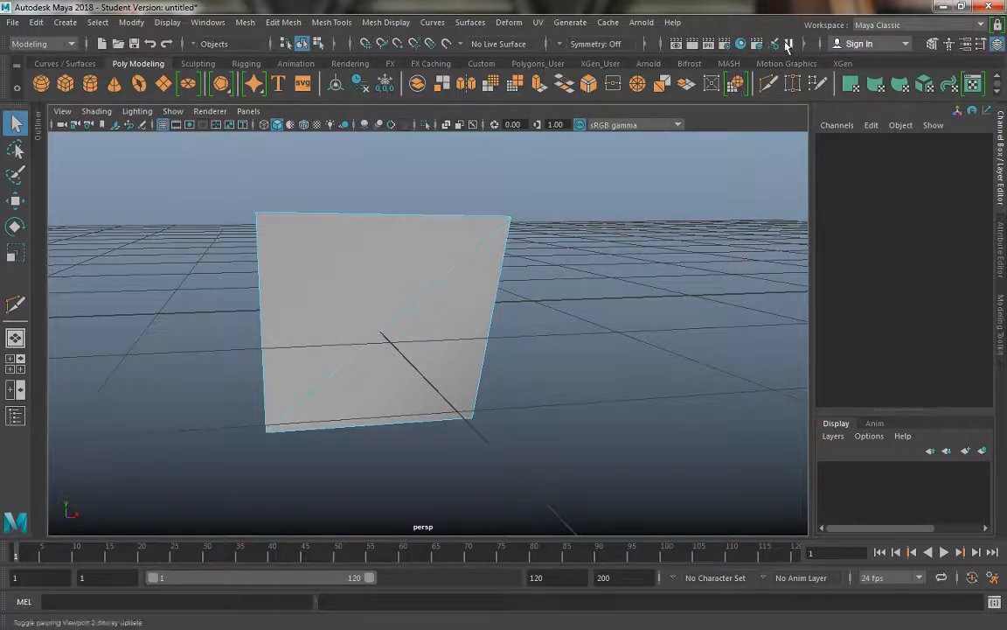
Cut an extra edge with Multi-Cut between the middle of the diagonal and the face's upper edge, and return to the Select tool
click(771, 87)
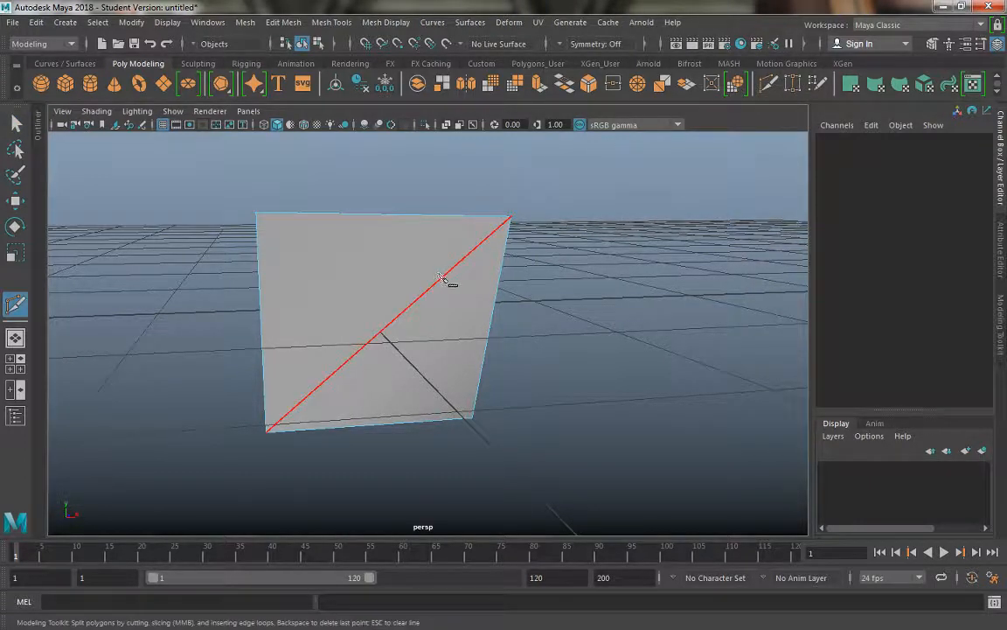
drag(389, 215, 342, 218)
key(Return)
key(q)
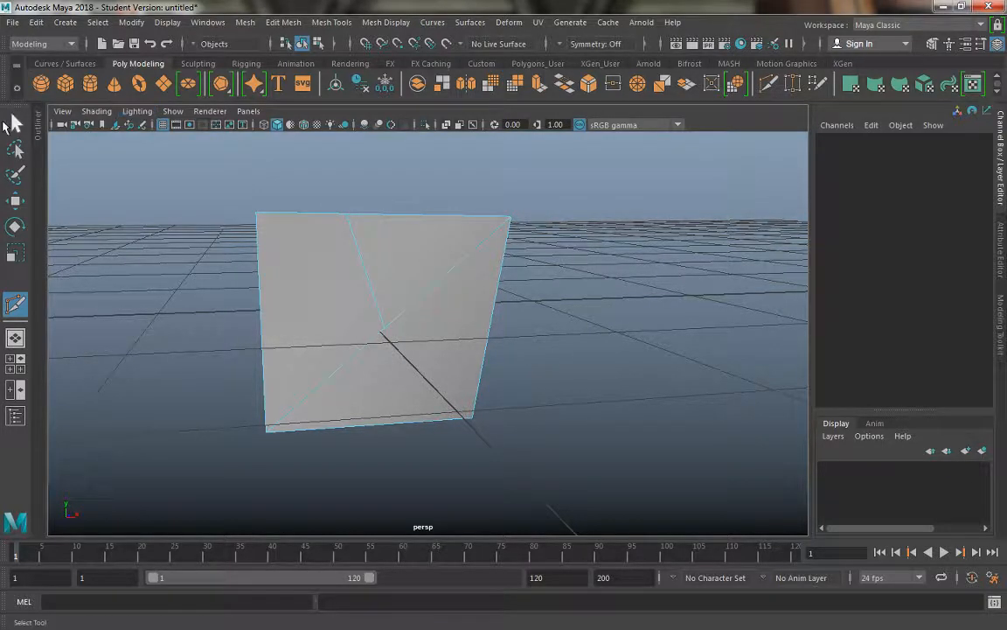
alt+drag(245, 332, 417, 296)
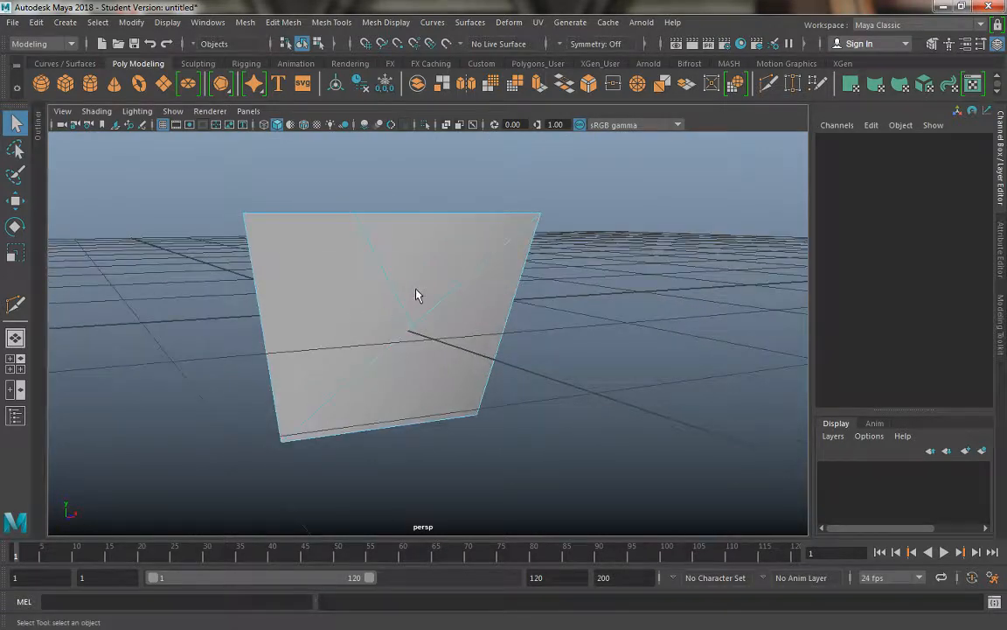
In edge selection, delete the short edge joining the upper edge to the diagonal
right_drag(374, 237, 371, 175)
click(371, 264)
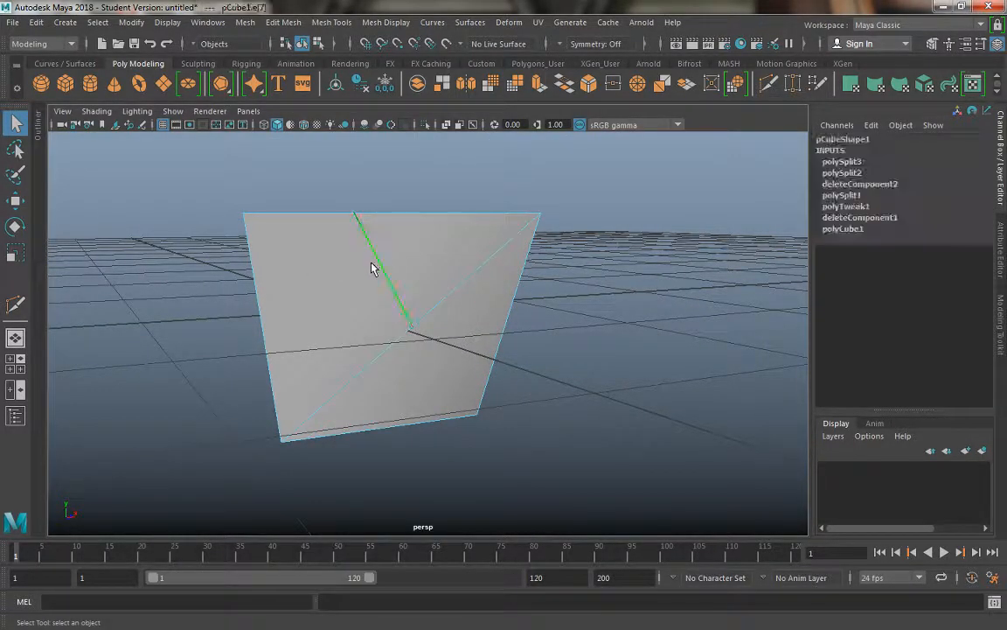
key(Delete)
In vertex selection, move the vertex in the middle of the diagonal along the Z axis
alt+drag(372, 263, 457, 296)
right_drag(457, 295, 393, 215)
click(442, 334)
alt+drag(428, 337, 531, 361)
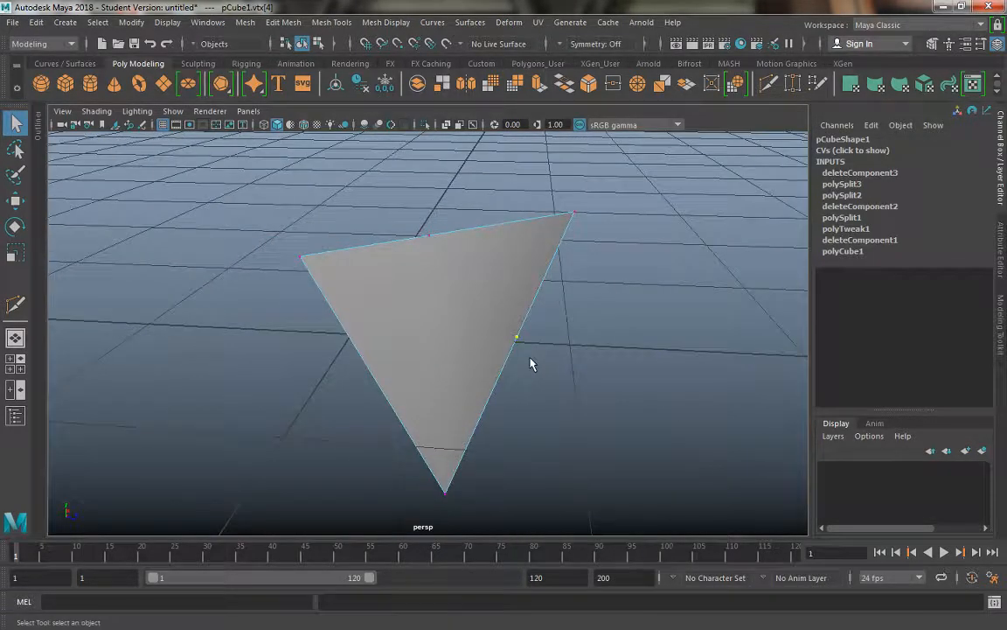
key(w)
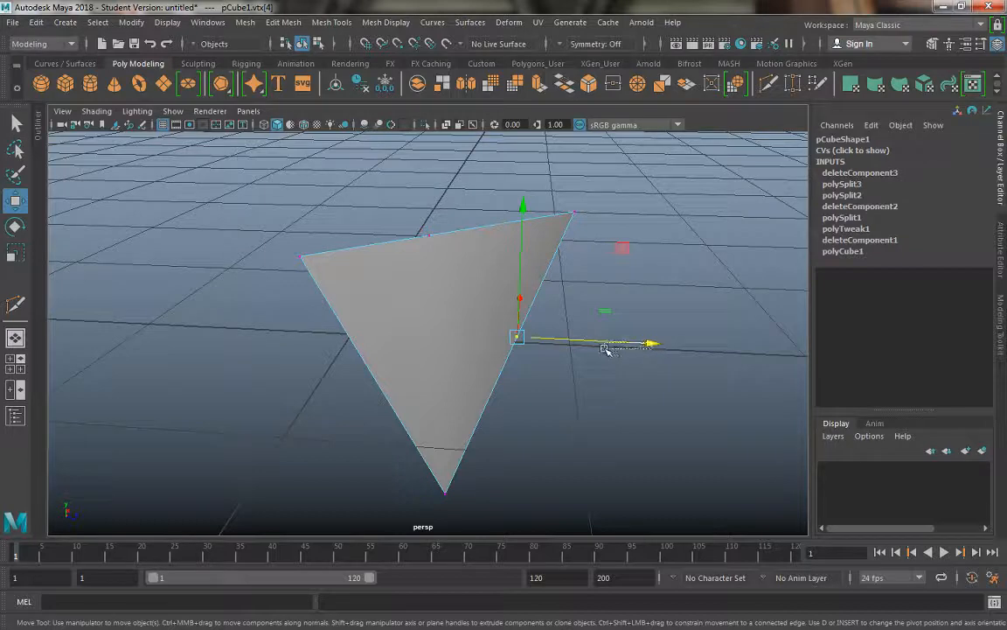
click(605, 349)
key(ctrl+z)
drag(648, 345, 738, 348)
Raise the extra vertex on the face's upper edge along the Y axis to form a five-sided outline
alt+drag(657, 376, 366, 245)
alt+drag(371, 179, 301, 317)
click(511, 297)
alt+drag(440, 328, 371, 339)
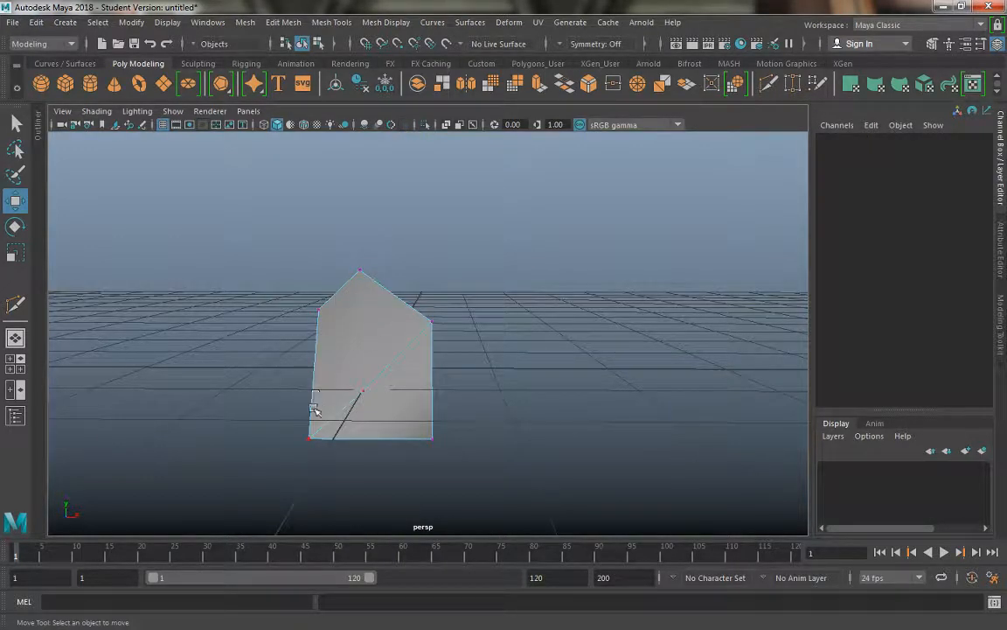
alt+drag(335, 301, 385, 414)
alt+drag(462, 325, 356, 313)
Select the mesh and cut edges with Multi-Cut from the upper left corner and the peak vertex to the central vertex
click(342, 302)
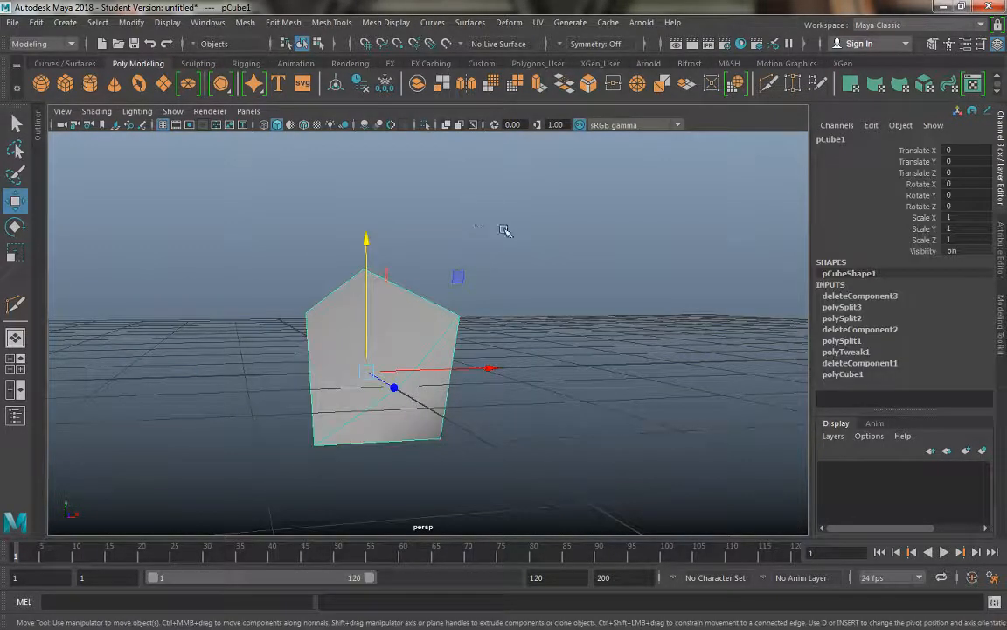
click(15, 304)
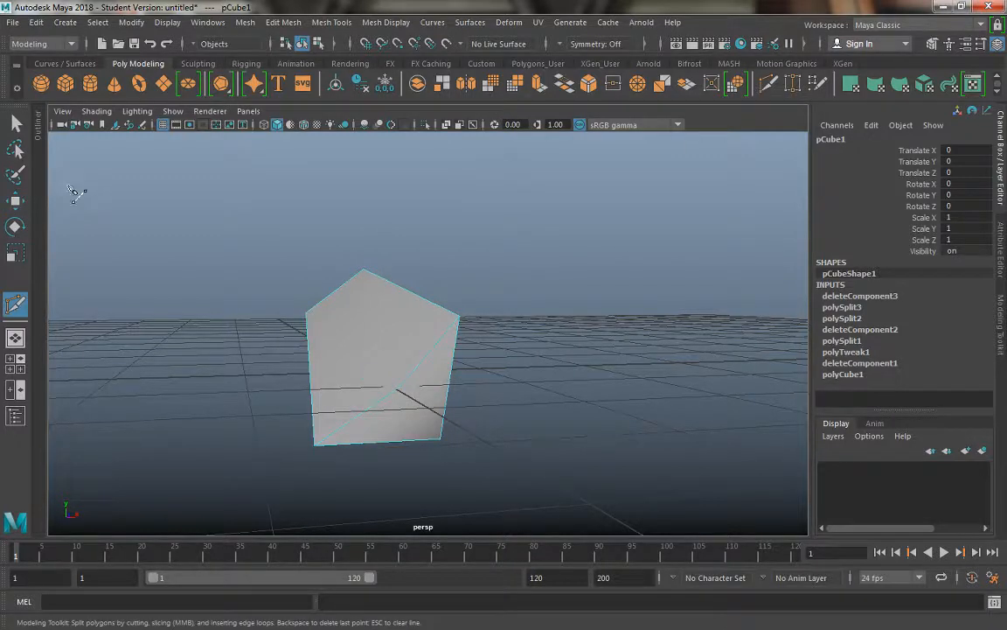
alt+drag(321, 326, 337, 313)
click(302, 313)
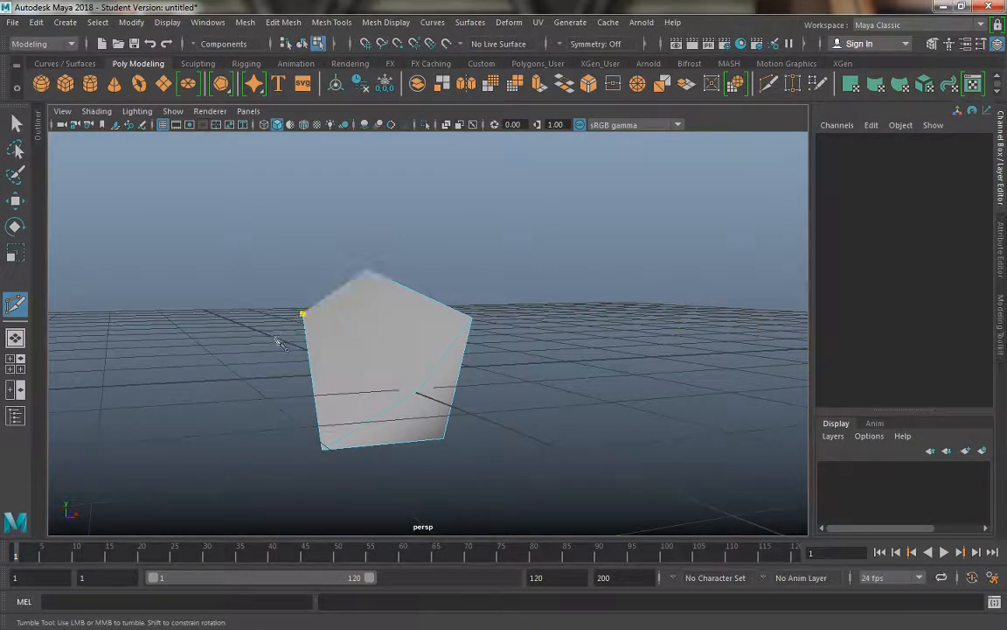
right_click(374, 437)
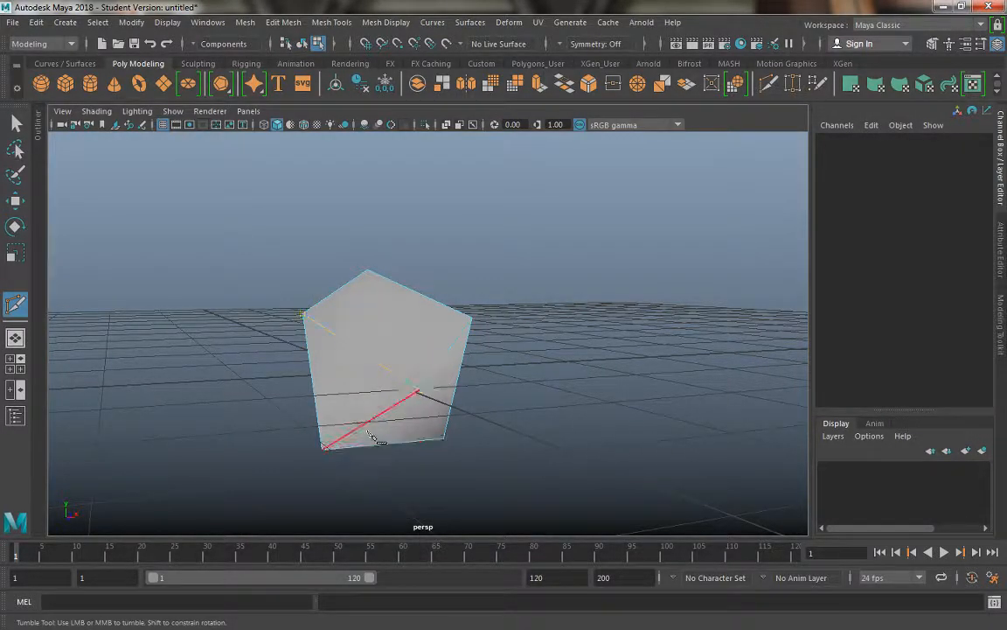
click(363, 280)
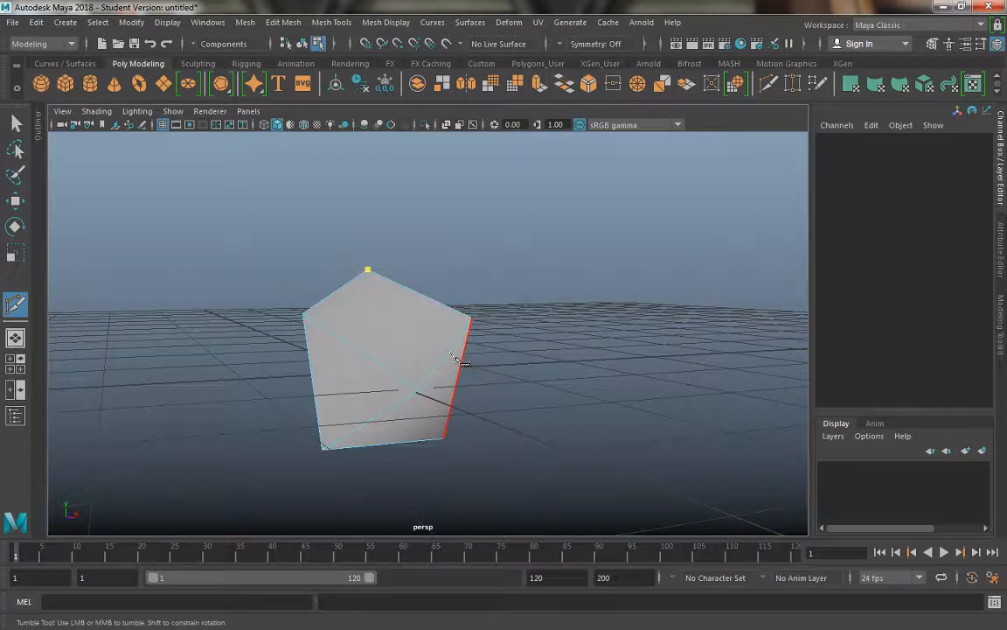
click(419, 389)
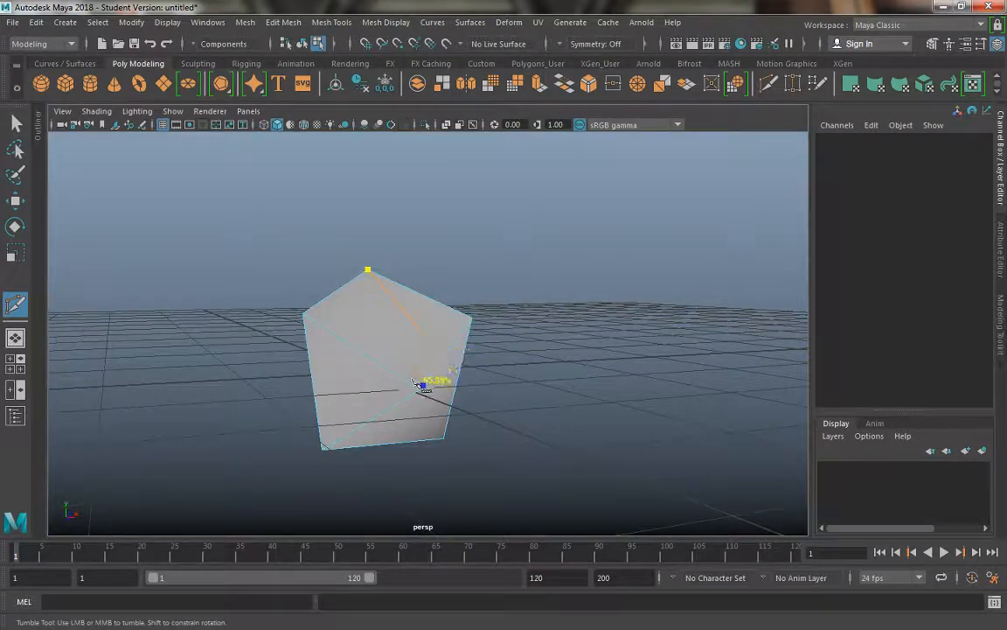
right_click(356, 428)
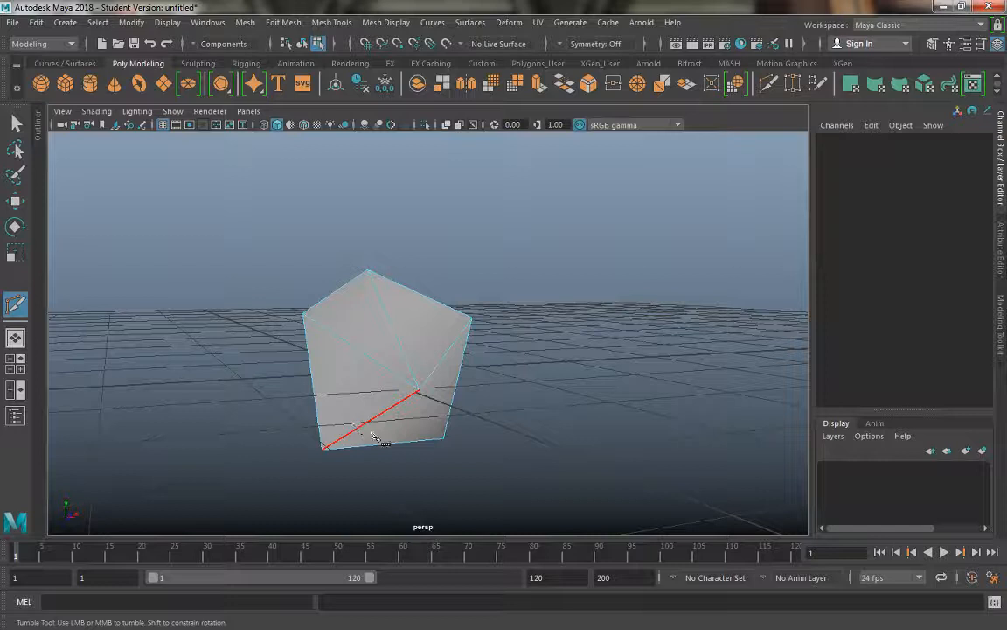
Cut an edge with Multi-Cut from the central vertex to the lower right corner and return to the Select tool
alt+drag(378, 437, 370, 382)
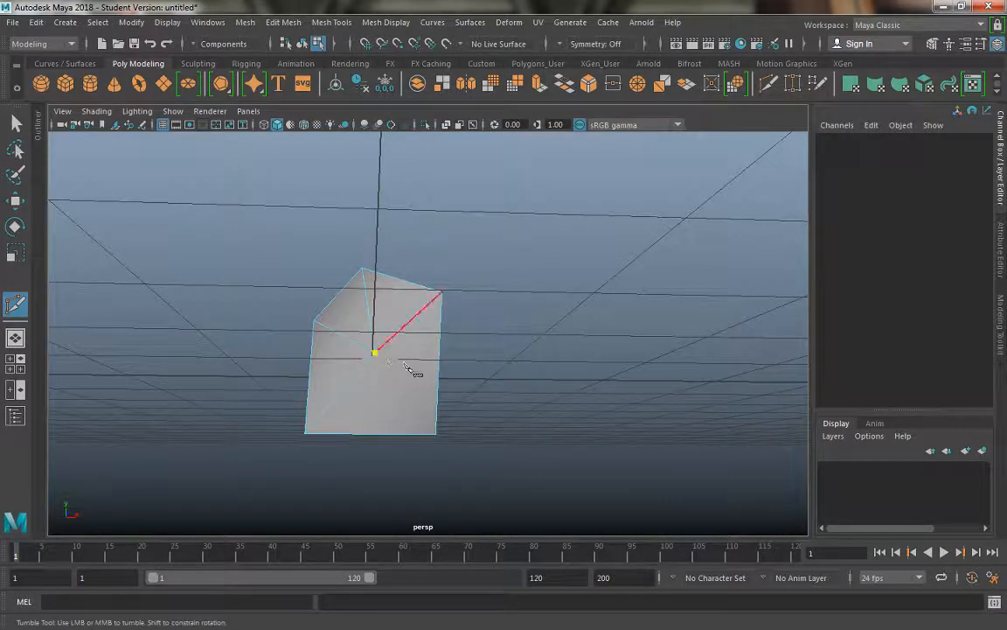
right_click(409, 481)
alt+drag(379, 405, 270, 382)
click(411, 386)
key(Escape)
click(15, 123)
In vertex selection, move the shared central vertex along the Z and X axes with the Move tool
right_click(267, 381)
right_drag(257, 372, 212, 208)
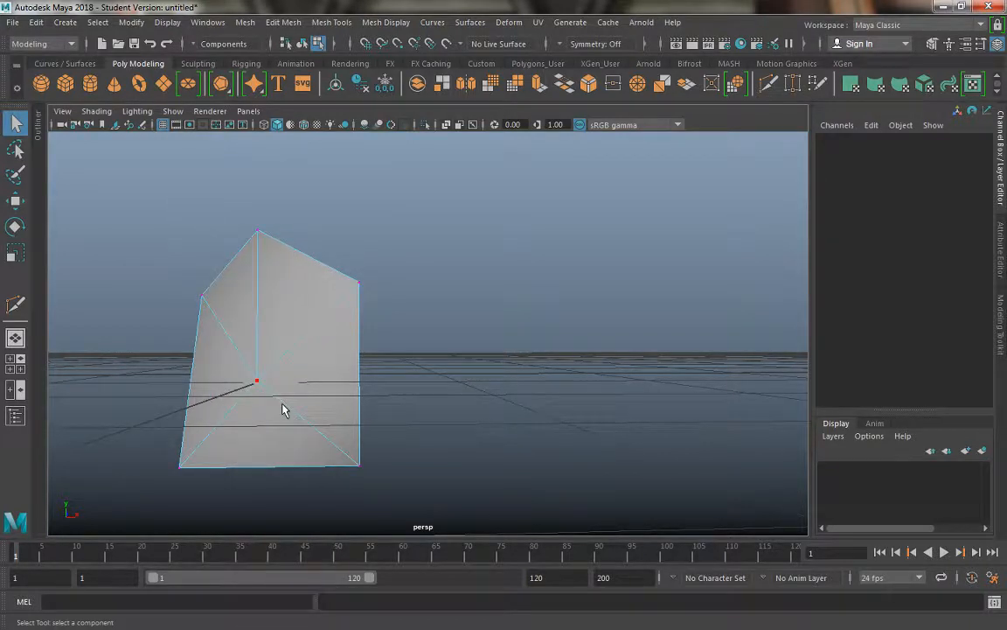
click(266, 389)
alt+drag(270, 407, 289, 454)
key(w)
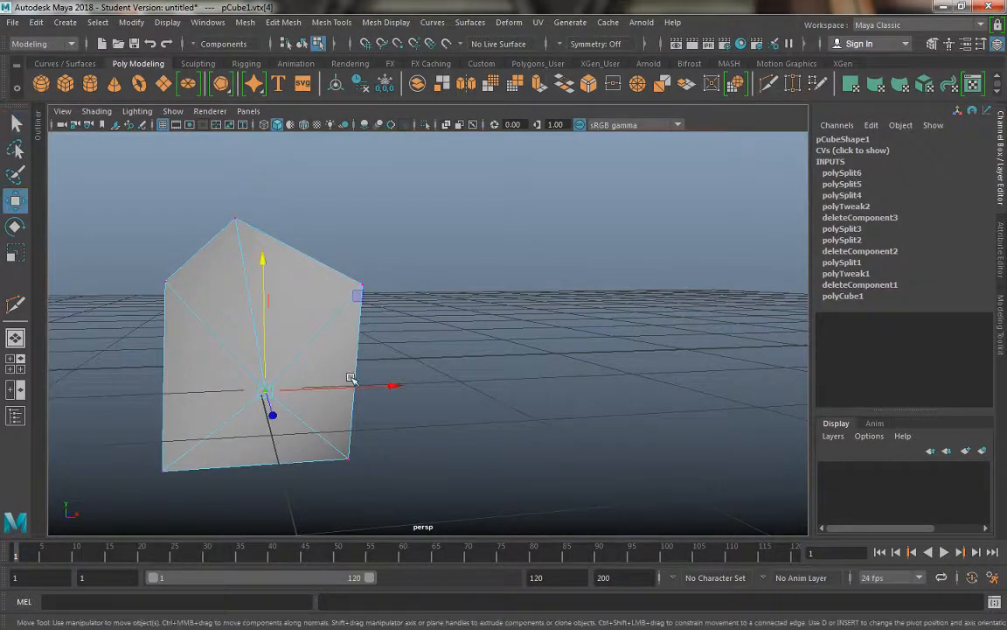
click(381, 388)
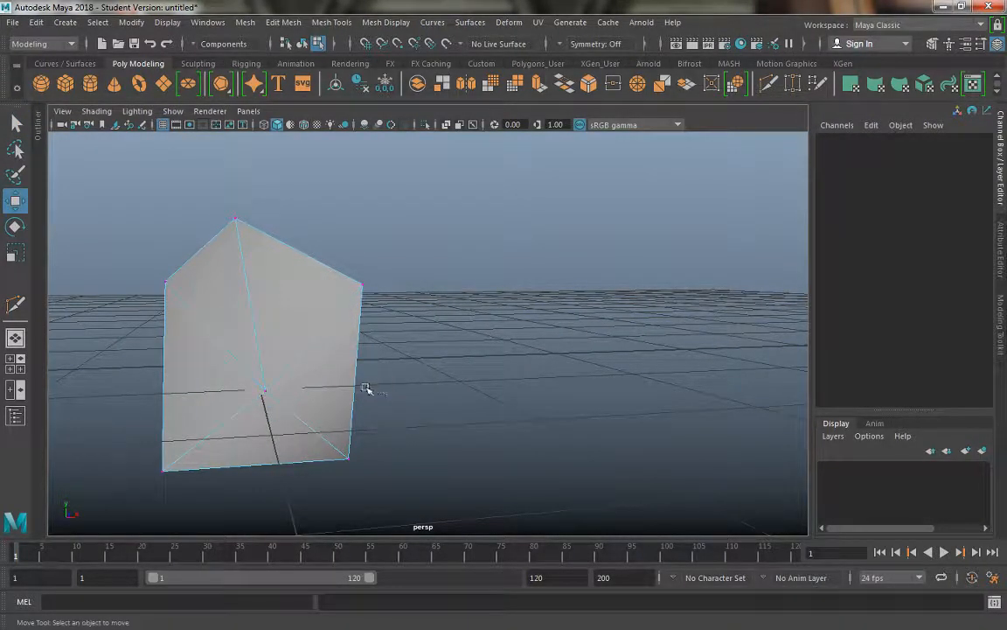
click(284, 395)
drag(382, 386, 328, 410)
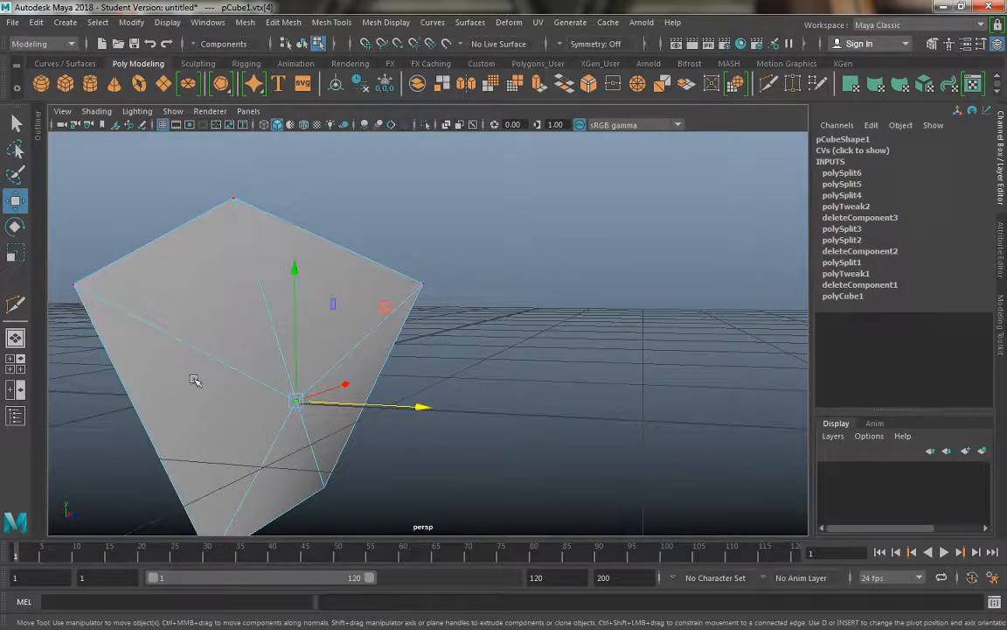
alt+drag(213, 366, 317, 392)
alt+drag(545, 416, 374, 398)
alt+drag(426, 369, 325, 408)
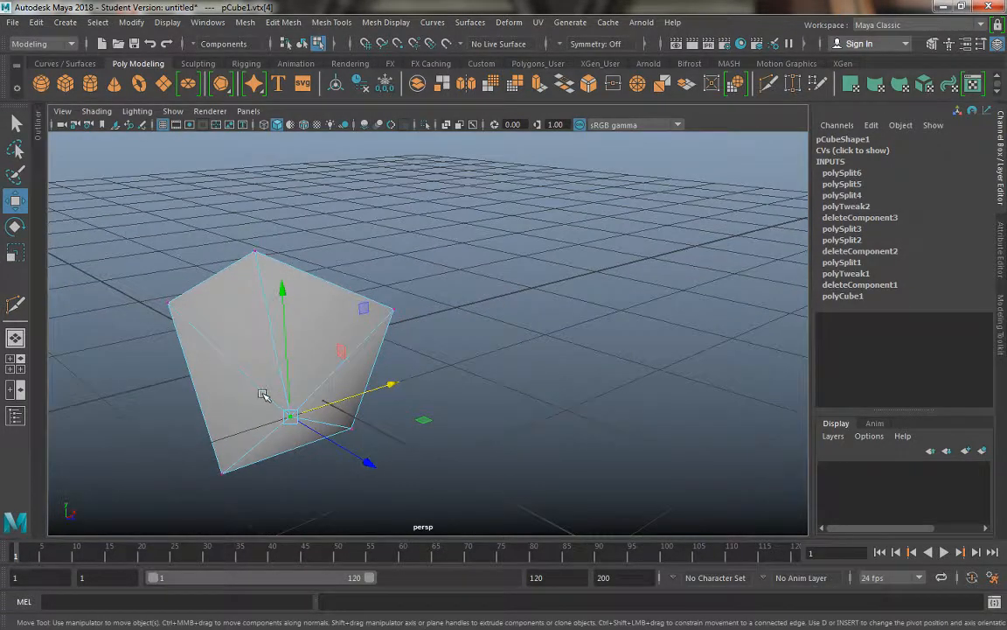
Examine the triangles around the displaced central vertex from several sides, reselecting that vertex
alt+drag(263, 395, 468, 299)
click(468, 299)
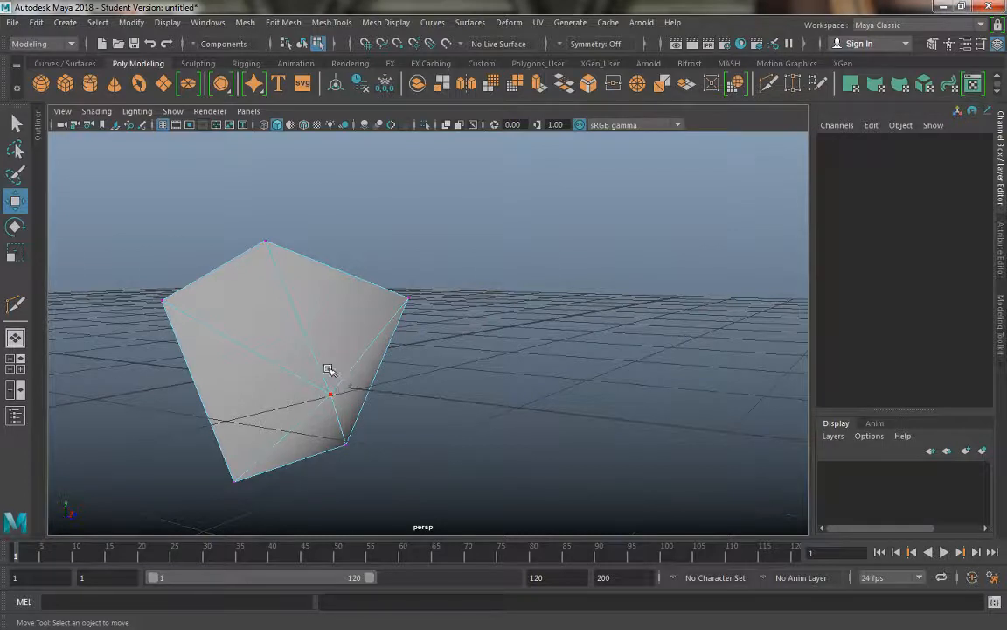
alt+drag(306, 390, 270, 388)
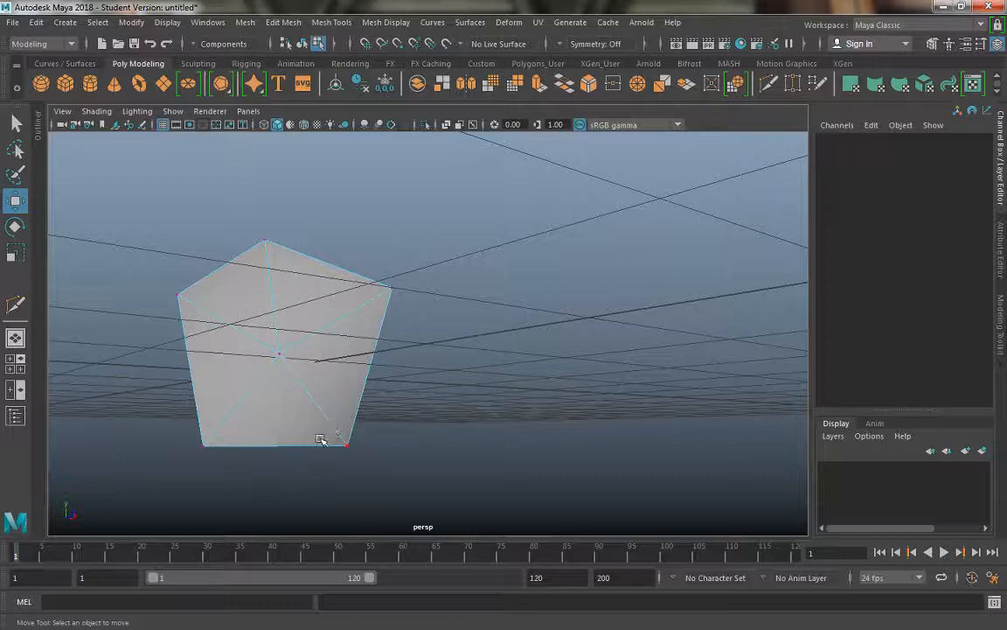
mouse_move(332, 434)
alt+mouse_down()
mouse_move(314, 416)
mouse_move(401, 436)
mouse_move(326, 409)
mouse_move(326, 420)
alt+mouse_up()
click(323, 404)
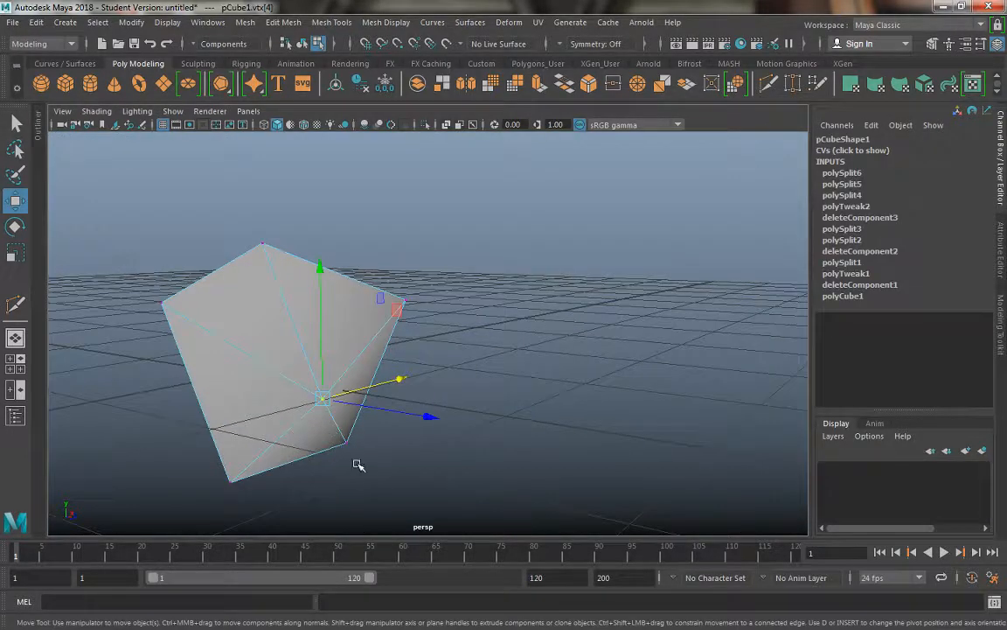
alt+drag(355, 465, 407, 353)
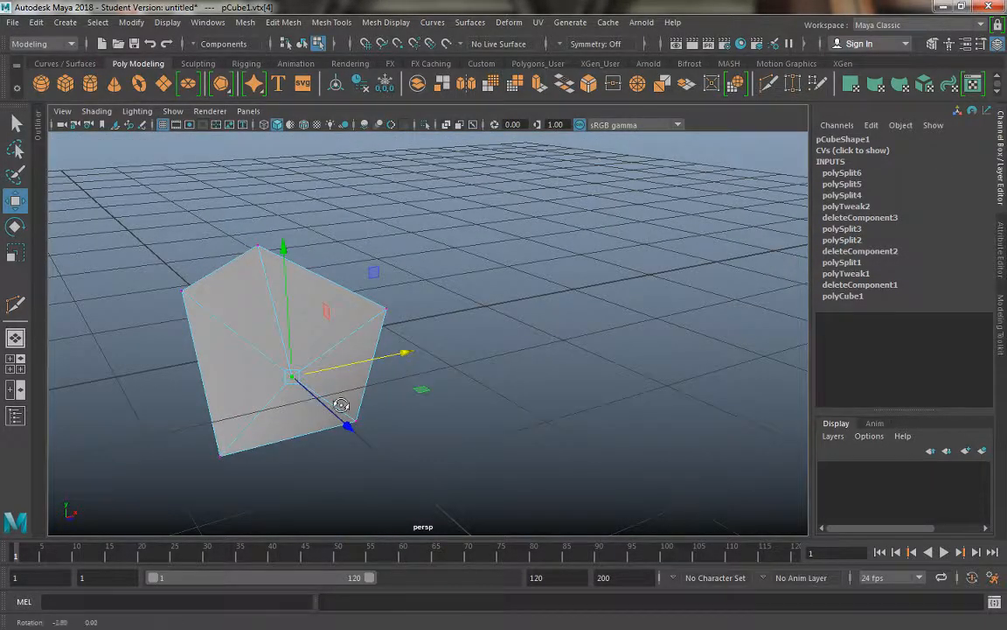
alt+drag(340, 406, 433, 377)
Select the outline's upper corner vertex and move it along the Z axis with the Move tool
drag(472, 317, 497, 345)
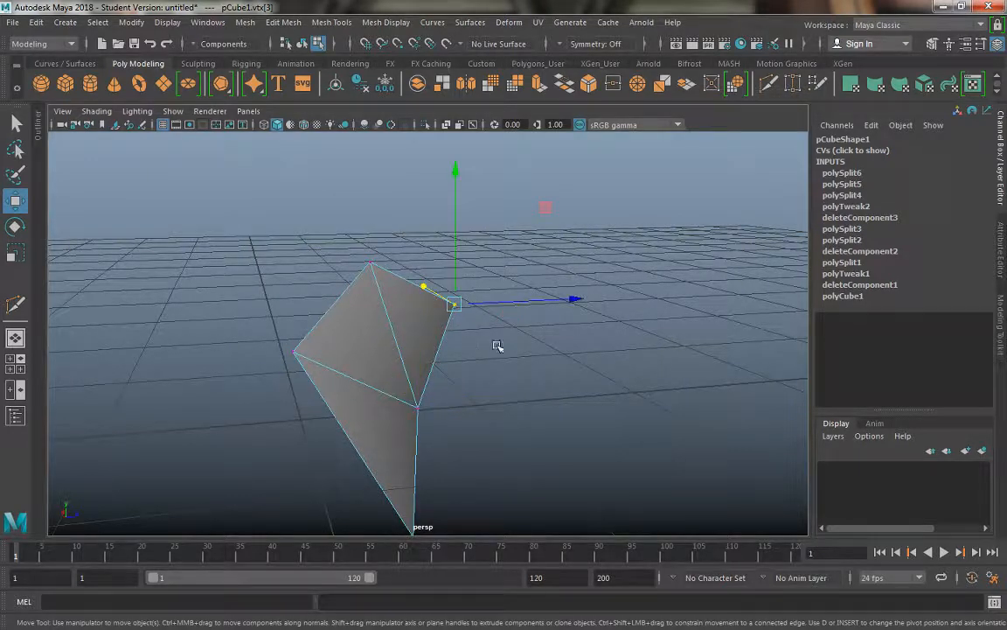
drag(574, 297, 481, 299)
alt+drag(481, 299, 363, 371)
Select all the mesh's vertices, flatten them along the Z axis with the Scale tool, and return to Object Mode with nothing selected
drag(308, 284, 580, 561)
alt+drag(464, 445, 449, 450)
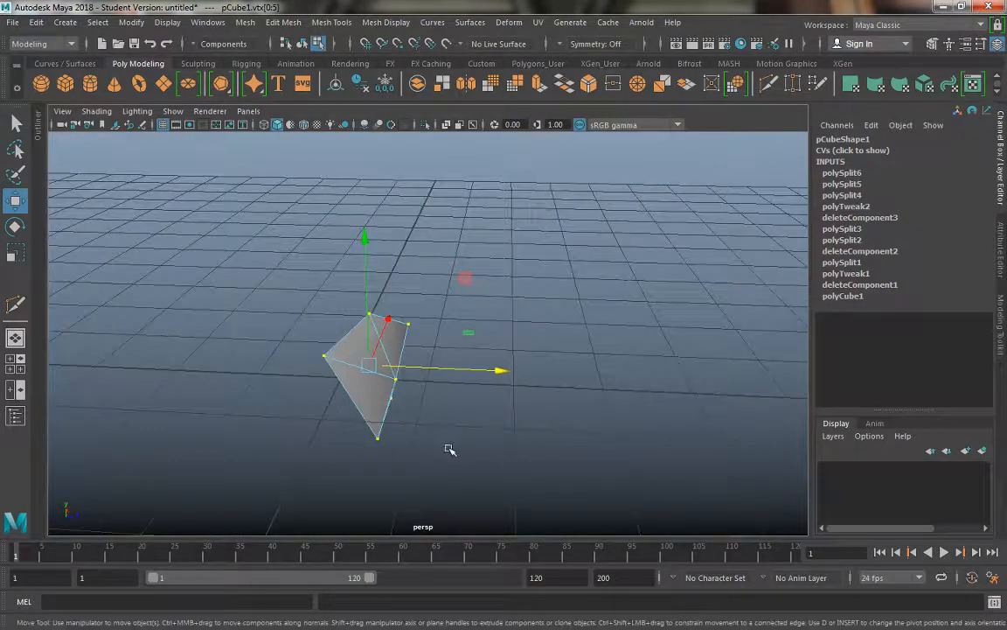
key(r)
drag(495, 370, 222, 371)
alt+drag(432, 386, 348, 371)
right_drag(354, 323, 406, 185)
click(499, 424)
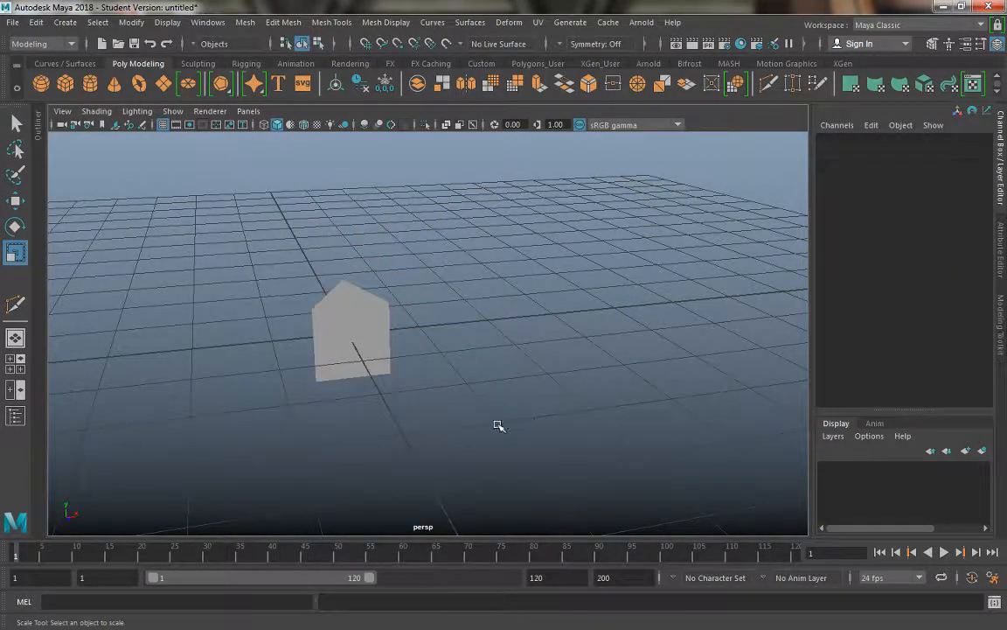
Select the flattened mesh and examine its triangles up close from different angles
alt+drag(499, 425, 316, 416)
click(408, 311)
alt+right_drag(364, 309, 505, 495)
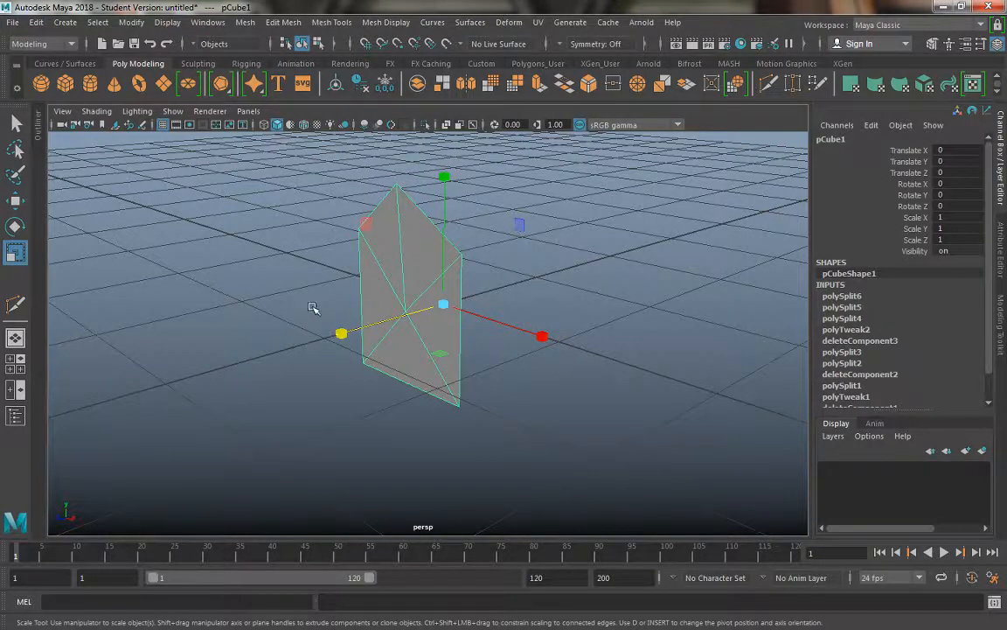
alt+drag(313, 307, 308, 251)
alt+right_drag(308, 252, 322, 306)
alt+middle_drag(322, 306, 357, 335)
alt+right_drag(357, 335, 381, 394)
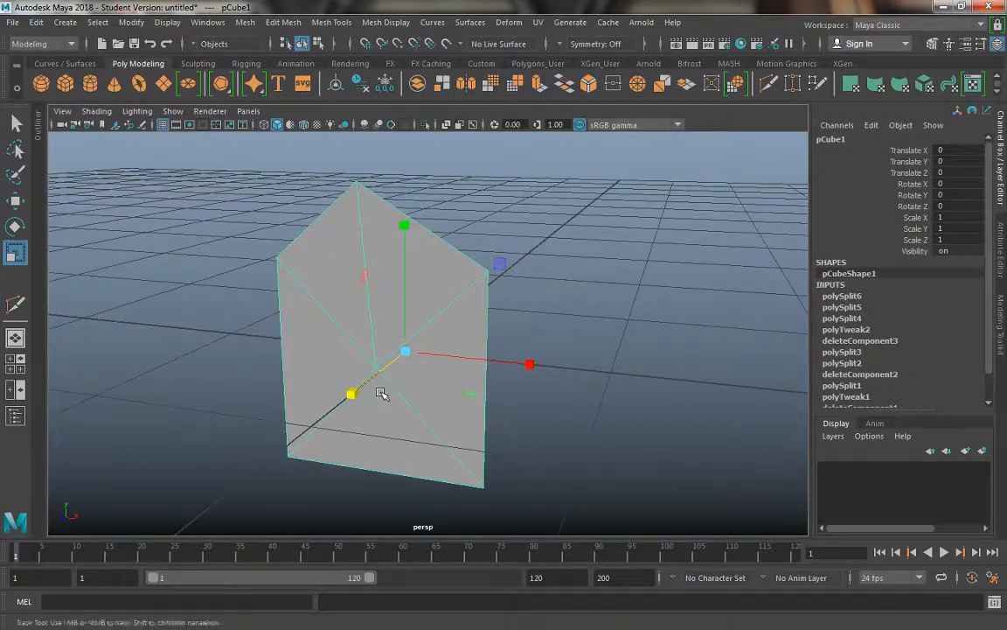
alt+middle_drag(381, 393, 383, 364)
alt+drag(381, 390, 220, 360)
In vertex selection, pull the central vertex out of the flat surface along Z and adjust it along Y with the Move tool
right_click(522, 336)
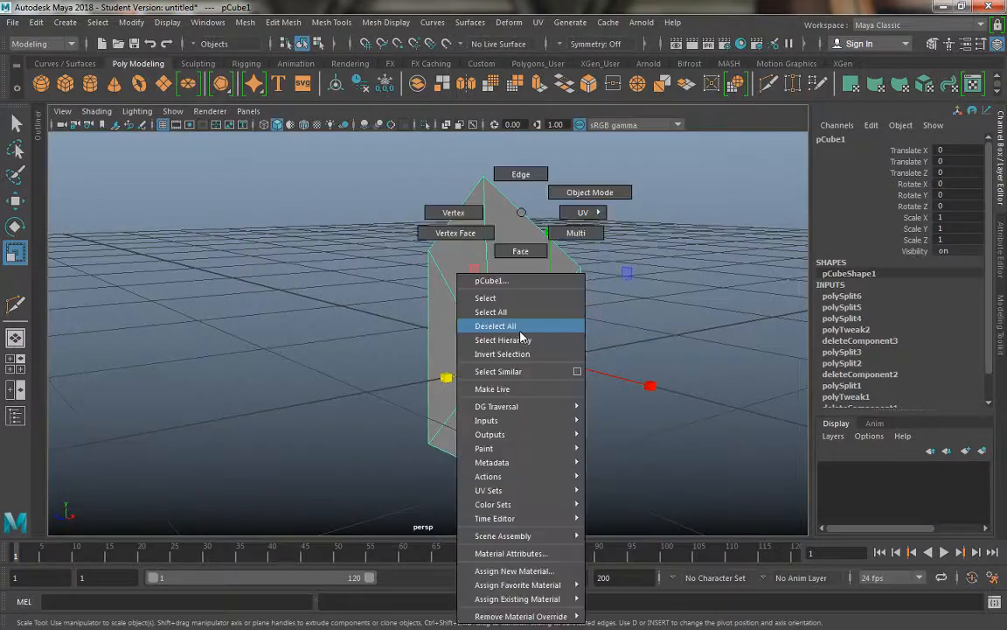
click(451, 212)
click(493, 363)
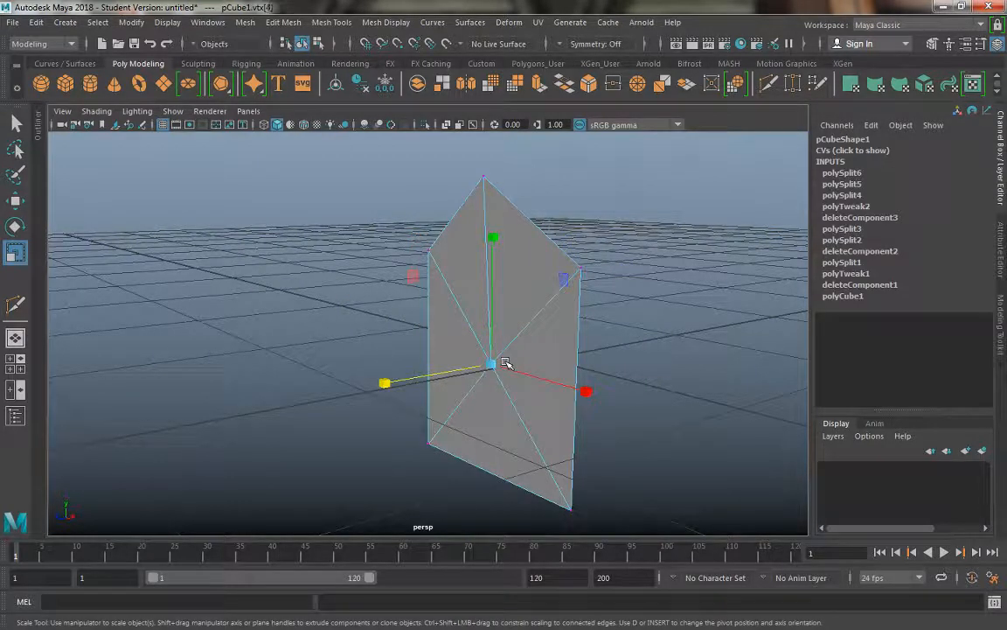
key(w)
alt+drag(406, 378, 512, 366)
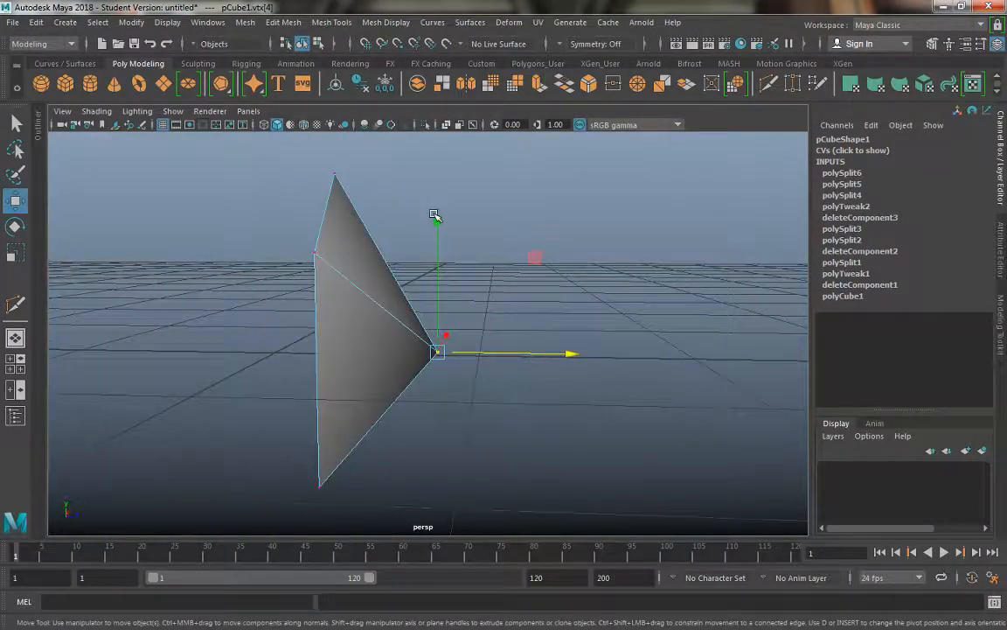
alt+drag(445, 280, 358, 224)
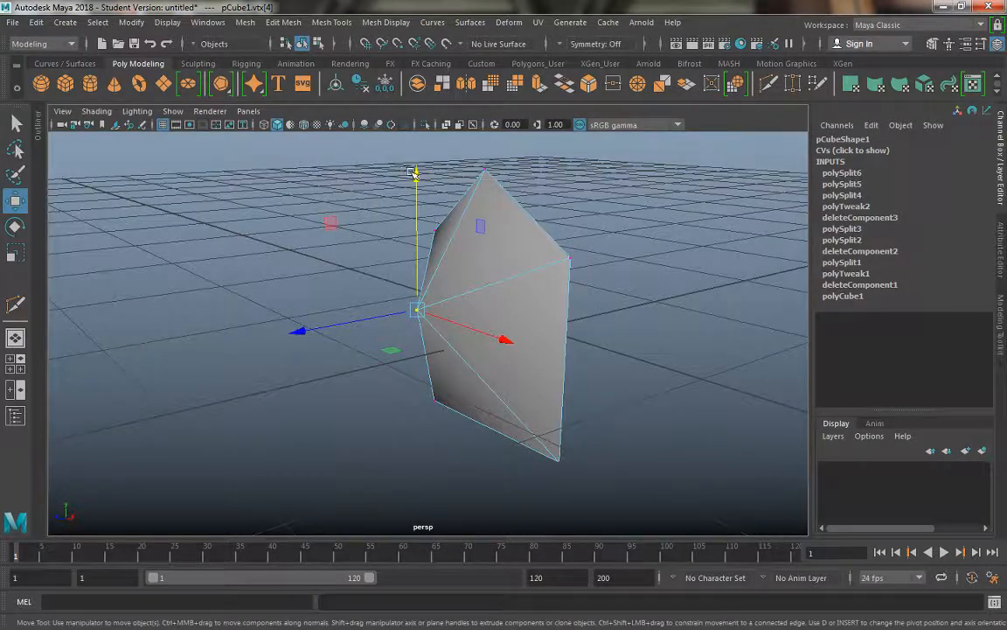
alt+drag(324, 265, 440, 348)
alt+drag(373, 291, 351, 333)
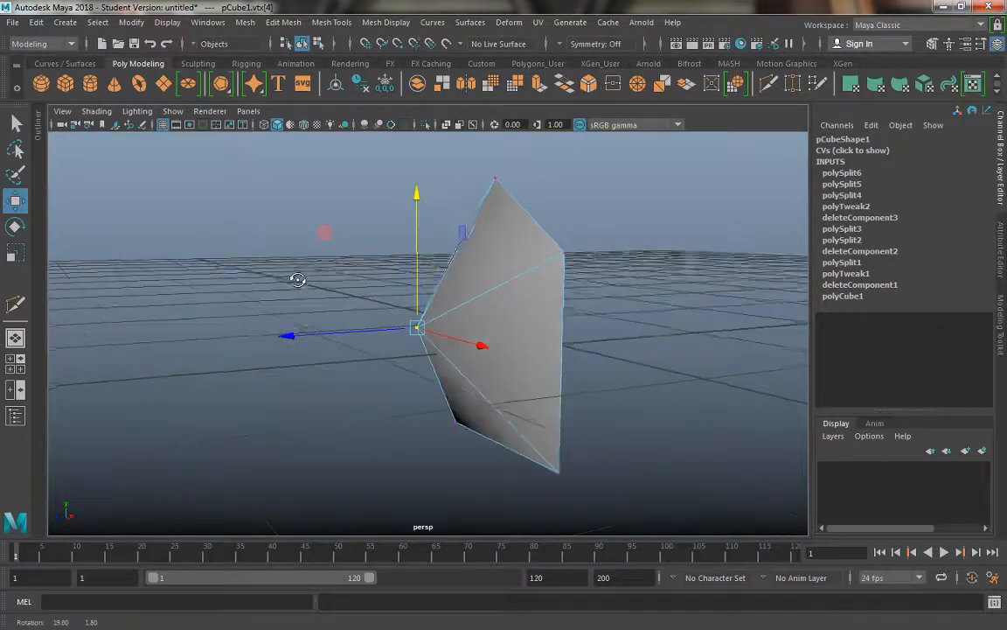